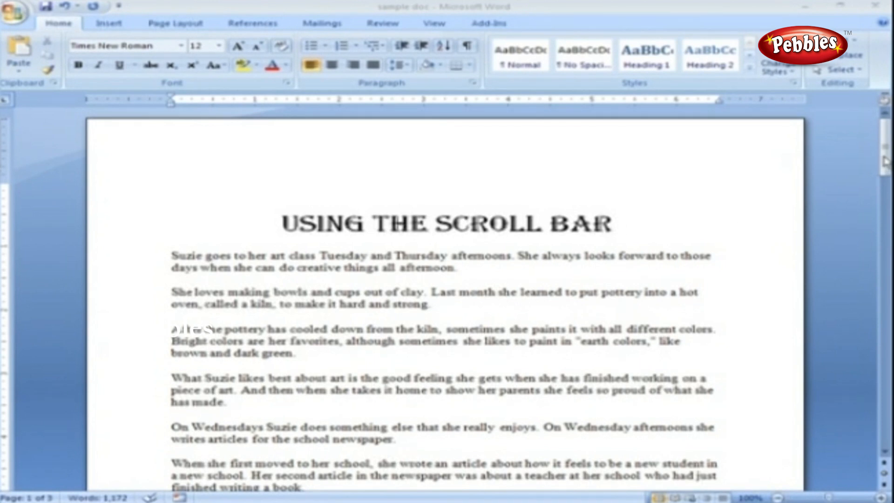
Step: Move through the story with the scrollbar, its arrows, and the Previous/Next Page buttons
{"action": "left_click_drag", "start_coordinate": [885, 160], "coordinate": [889, 292]}
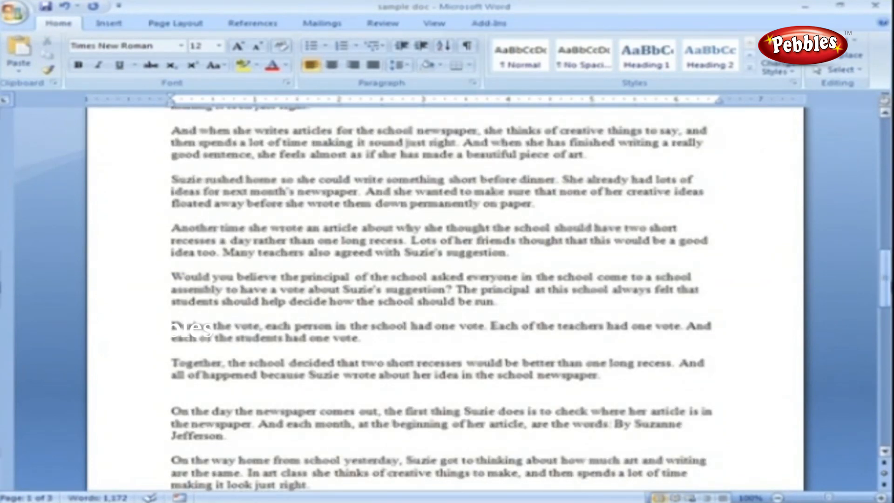
{"action": "left_click", "coordinate": [884, 115]}
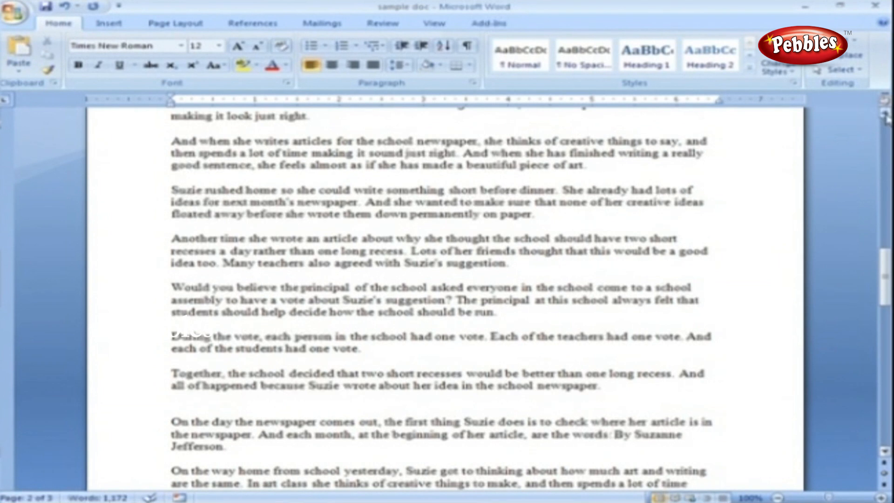
{"action": "left_click", "coordinate": [885, 114]}
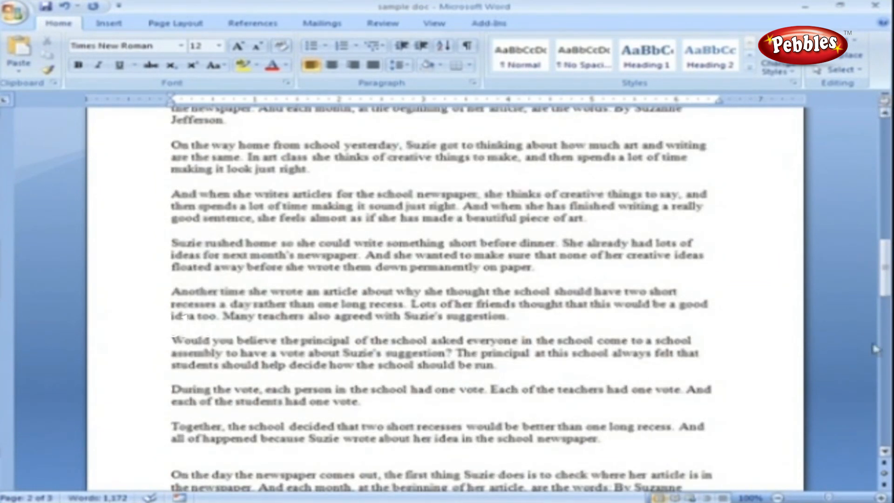
{"action": "left_click", "coordinate": [885, 452]}
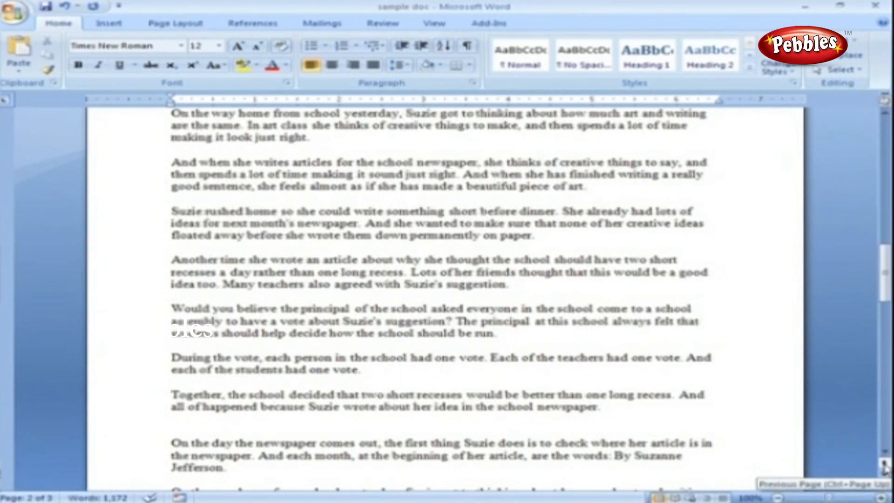
{"action": "left_click", "coordinate": [885, 466]}
{"action": "left_click", "coordinate": [884, 485]}
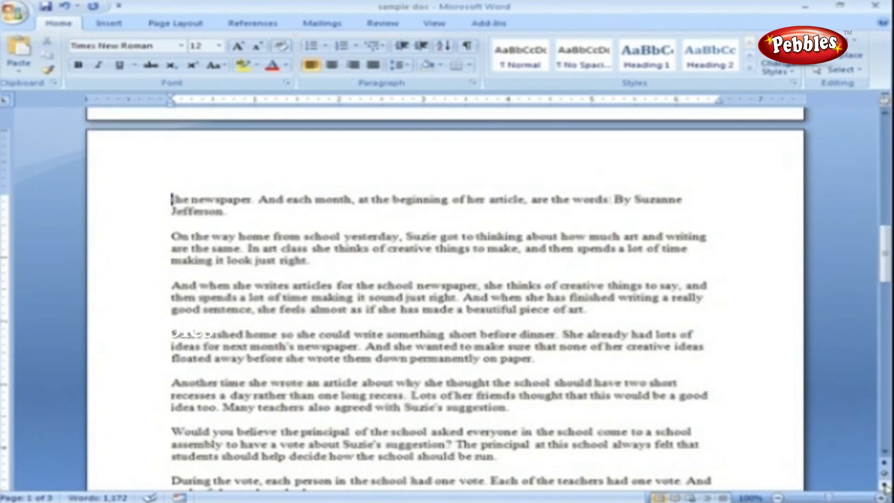
{"action": "left_click", "coordinate": [884, 485]}
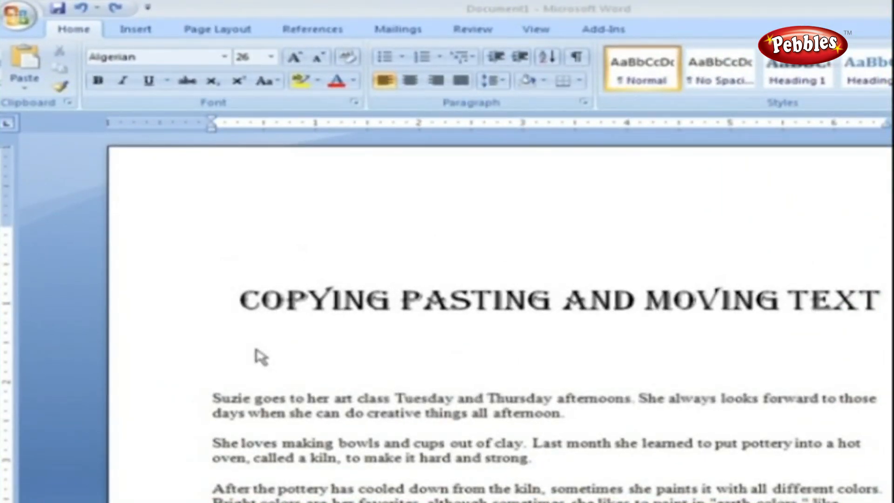
Step: Paste the EDITING TOOLS IN CLIPBOARD PANE heading and cut the second paragraph's opening words
{"action": "type", "text": "EDITING TOOLS IN CLIPBOARD PANE"}
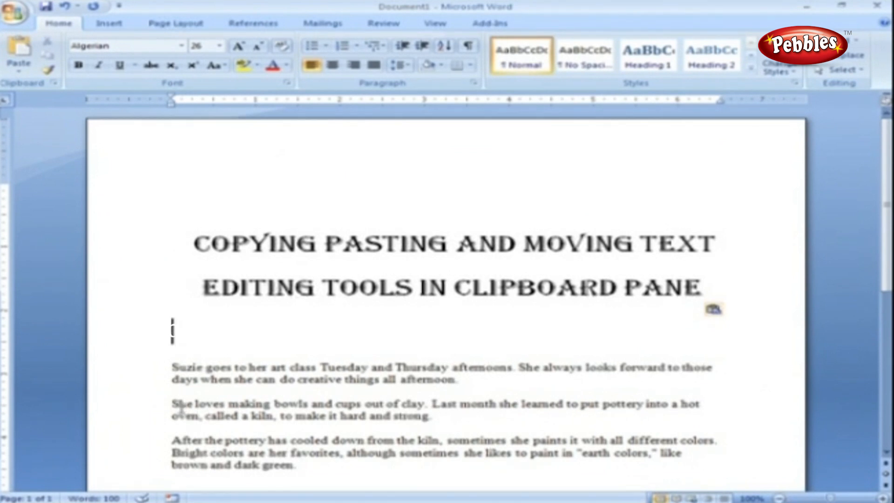
{"action": "left_click_drag", "start_coordinate": [172, 403], "coordinate": [425, 409]}
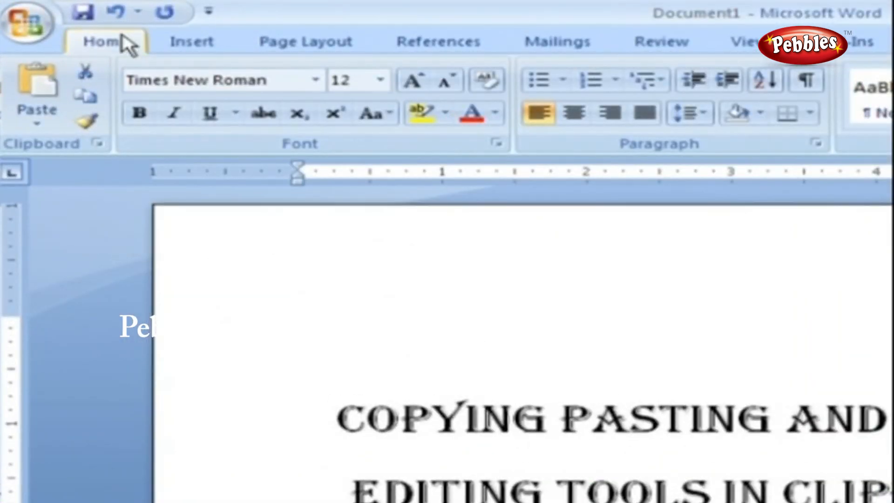
{"action": "left_click", "coordinate": [86, 72]}
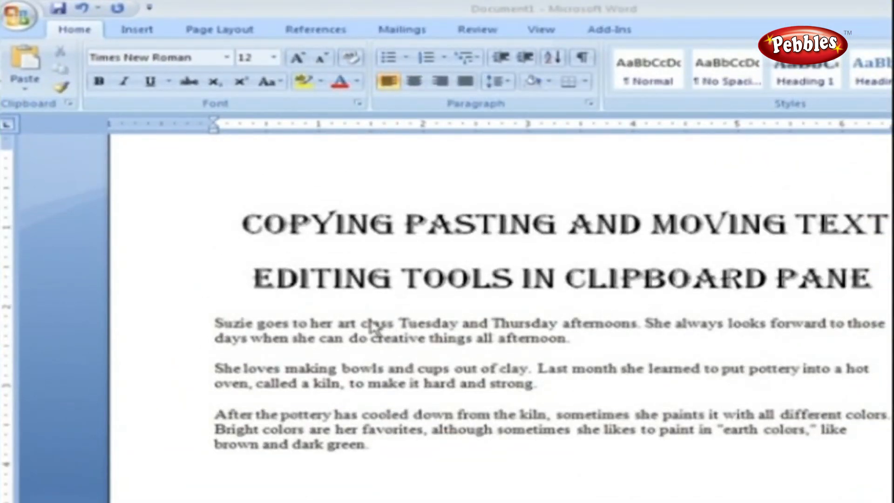
Step: Select and copy the whole first paragraph
{"action": "left_click", "coordinate": [215, 323]}
{"action": "left_click_drag", "start_coordinate": [215, 323], "coordinate": [569, 339]}
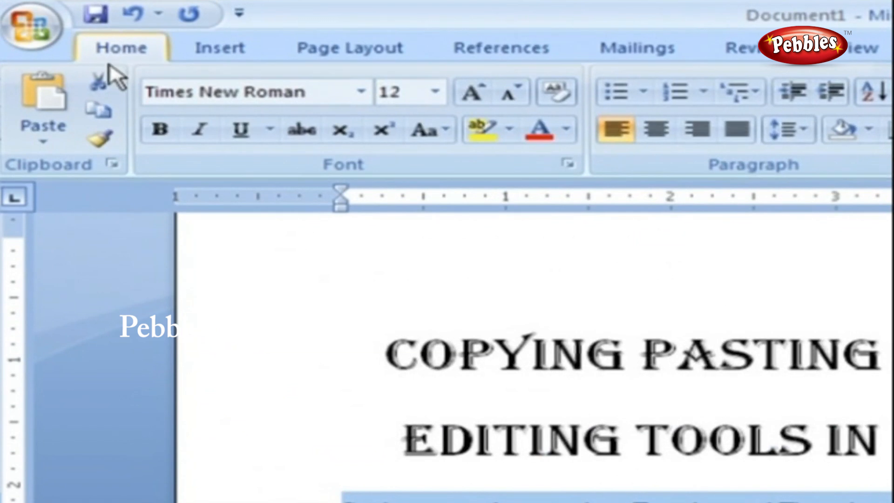
{"action": "left_click", "coordinate": [106, 113]}
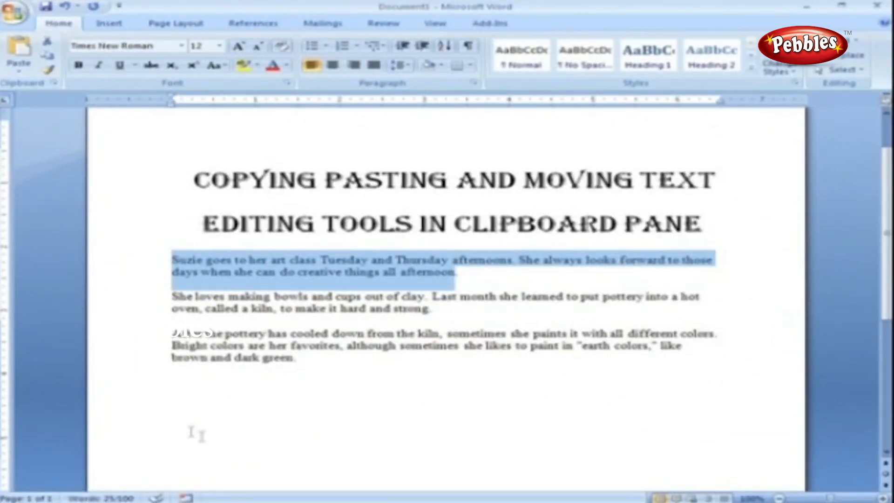
Step: Paste the paragraph below the text, undo it, then paste it again with the Paste button
{"action": "left_click", "coordinate": [171, 395]}
{"action": "key", "text": "ctrl+v"}
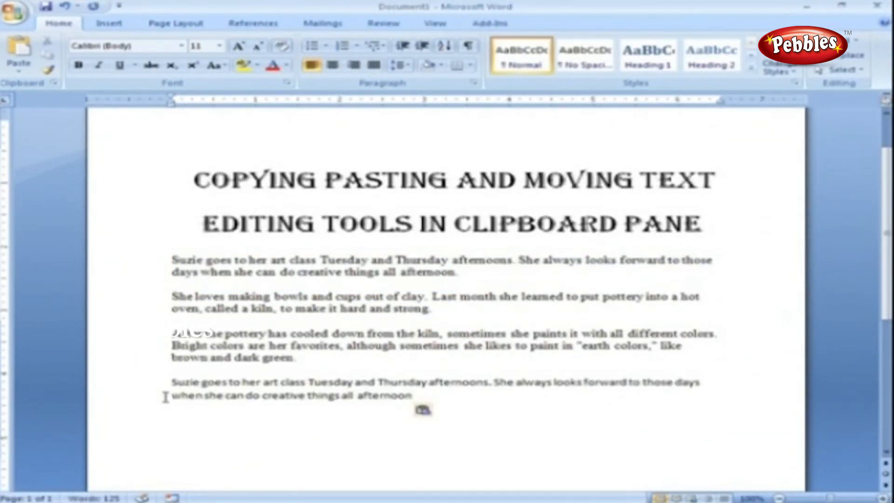
{"action": "key", "text": "ctrl+z"}
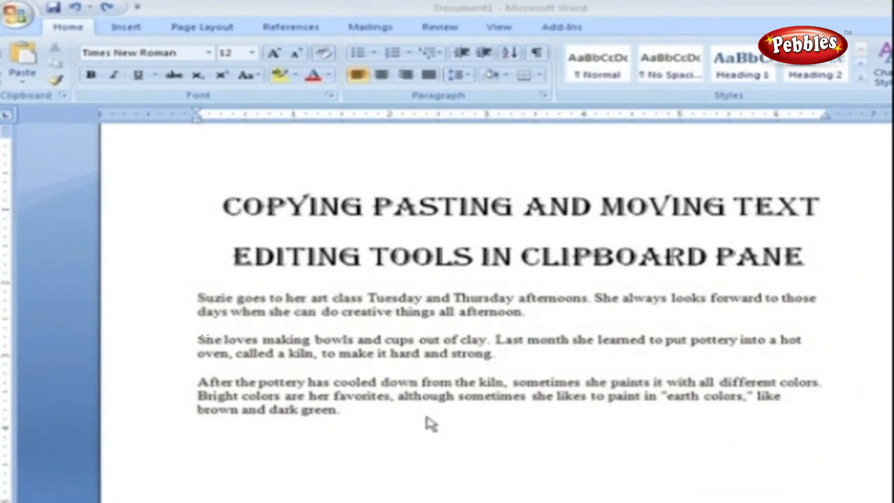
{"action": "left_click", "coordinate": [217, 432]}
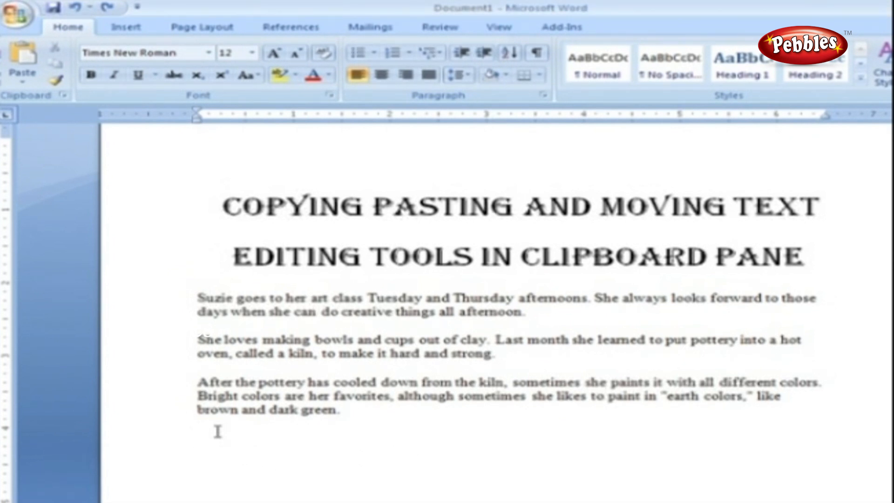
{"action": "left_click", "coordinate": [20, 67]}
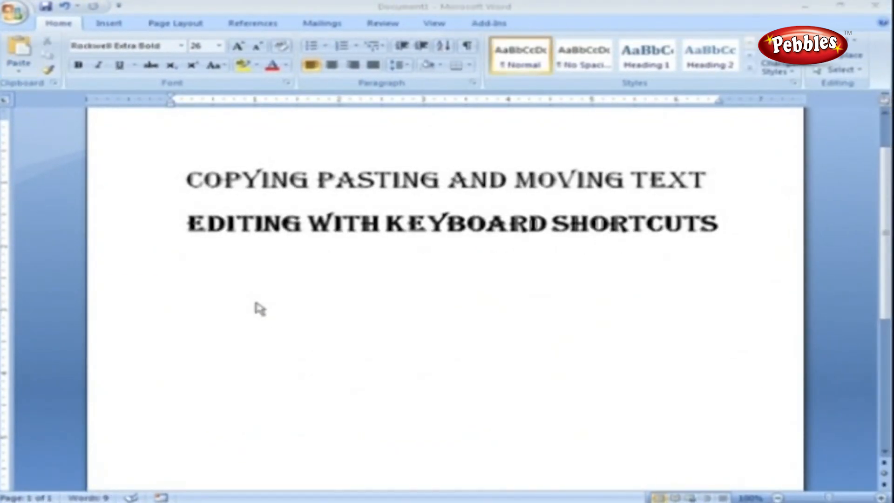
Step: Place the insertion point on the empty line below the headings
{"action": "left_click", "coordinate": [256, 303]}
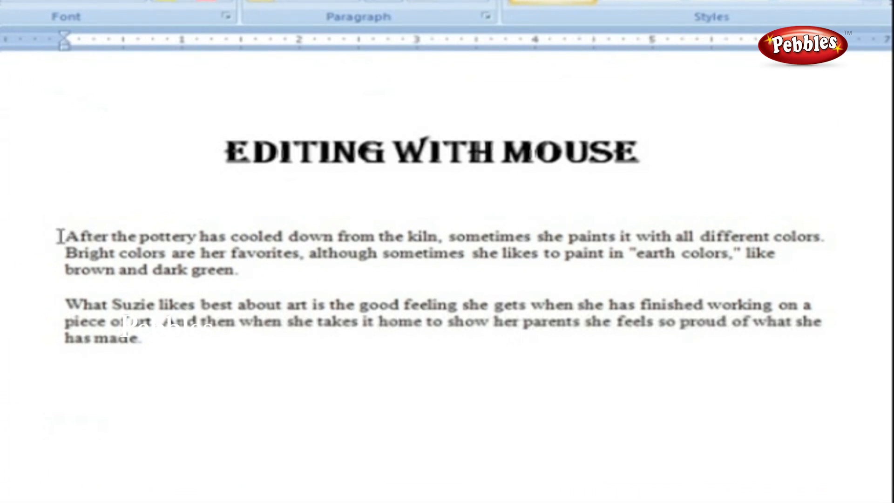
Step: Drag the pottery paragraph and drop it below the second paragraph
{"action": "left_click_drag", "start_coordinate": [65, 237], "coordinate": [250, 279]}
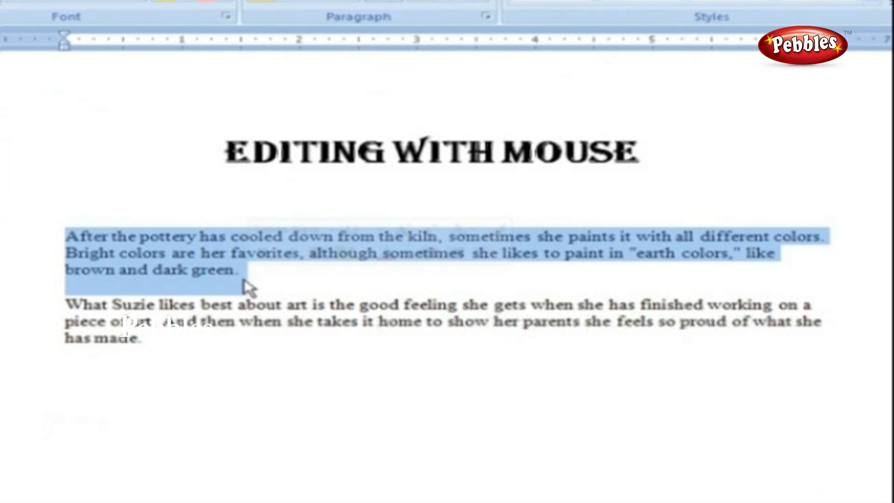
{"action": "left_click_drag", "start_coordinate": [245, 284], "coordinate": [70, 381]}
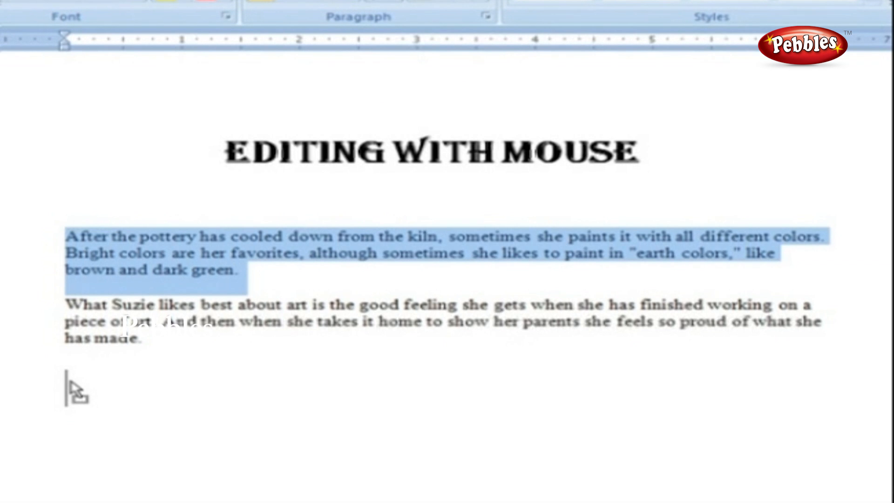
{"action": "left_click_drag", "start_coordinate": [70, 381], "coordinate": [70, 379]}
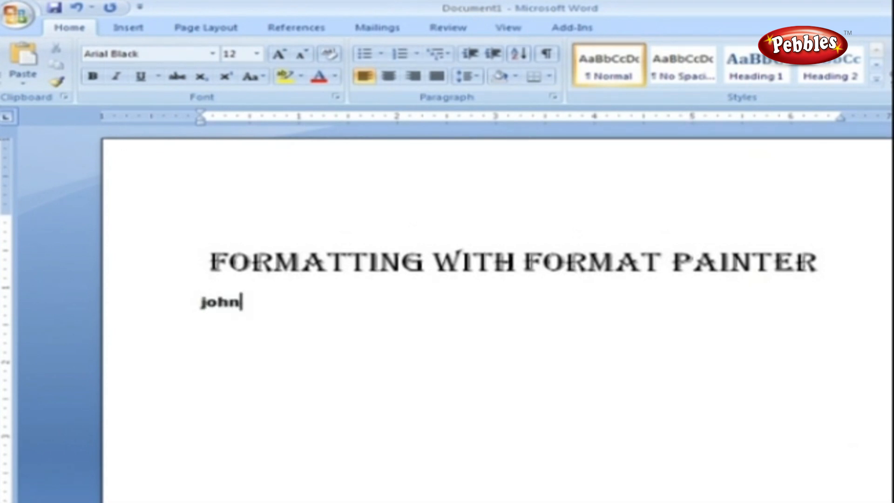
Step: Finish the bold name and address lines, then select the first name on the top line
{"action": "key", "text": "Return"}
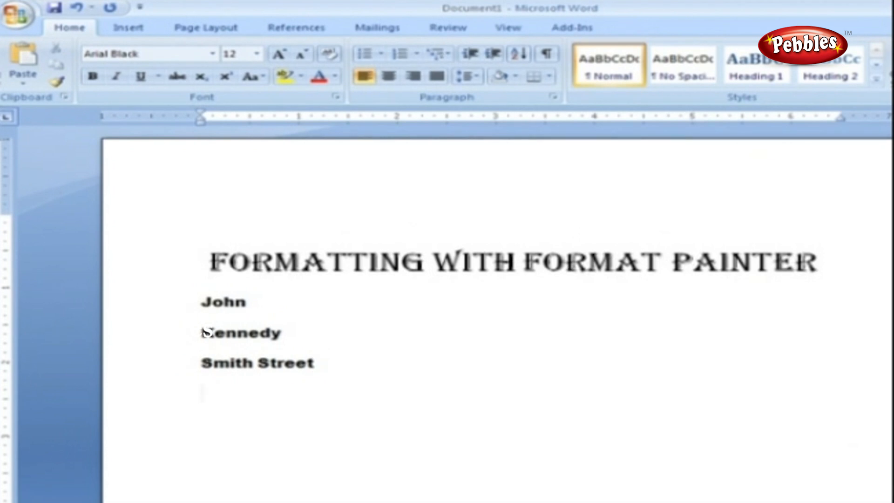
{"action": "key", "text": "ctrl+v"}
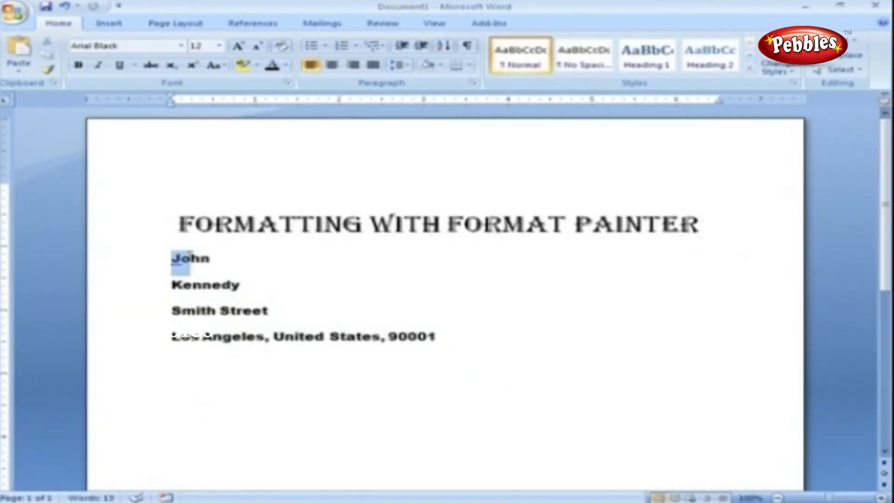
{"action": "left_click_drag", "start_coordinate": [190, 259], "coordinate": [208, 256]}
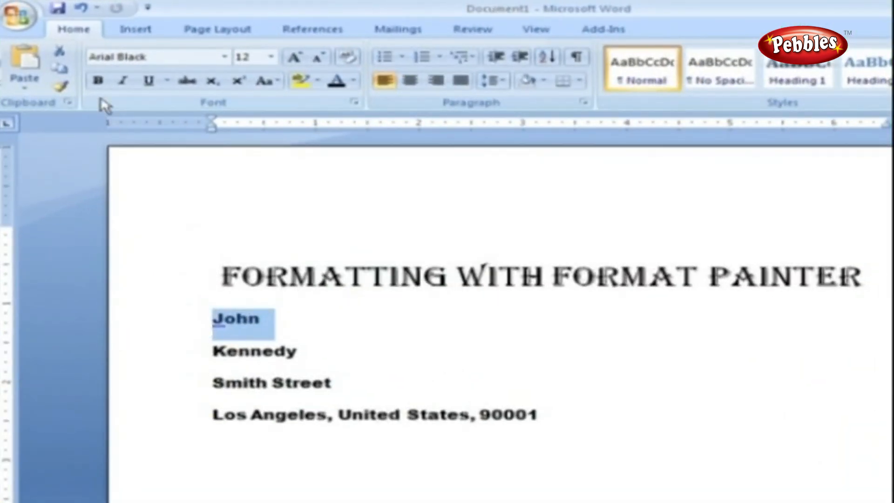
Step: Make the first name bold italic, 16 pt, dark red, and pick up its formatting with Format Painter
{"action": "left_click", "coordinate": [98, 80]}
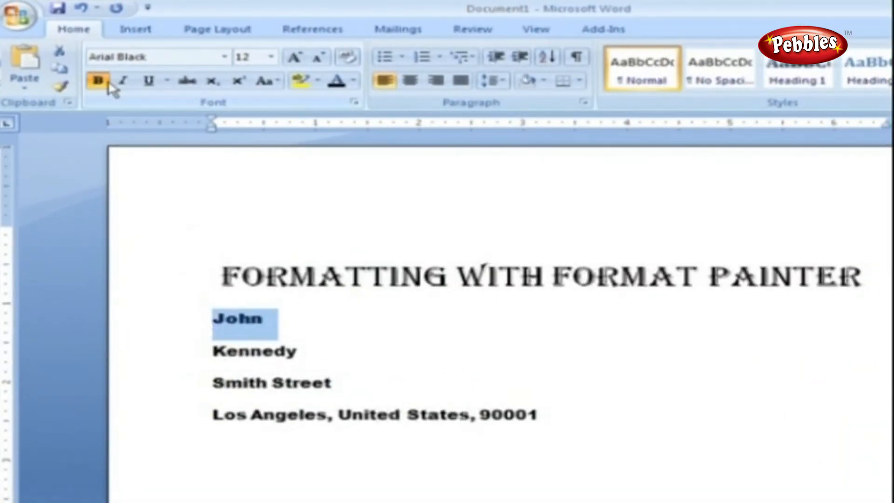
{"action": "left_click", "coordinate": [122, 81]}
{"action": "left_click", "coordinate": [271, 57]}
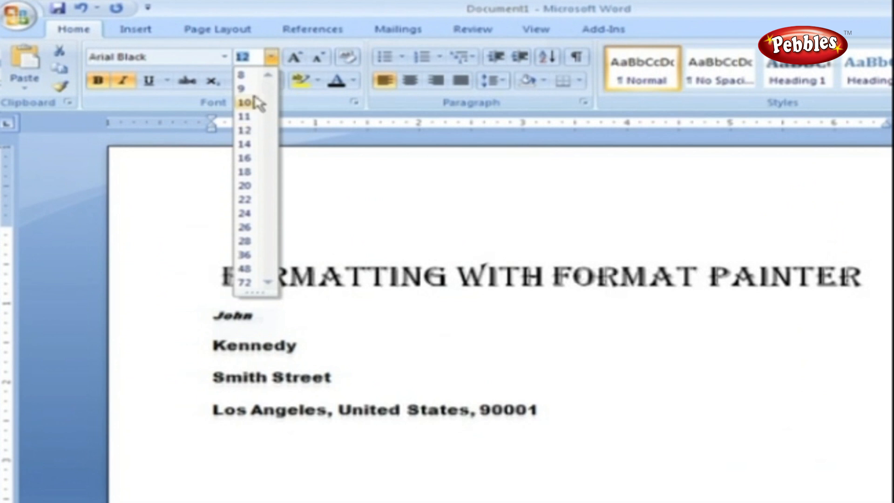
{"action": "left_click", "coordinate": [245, 158]}
{"action": "left_click", "coordinate": [354, 80]}
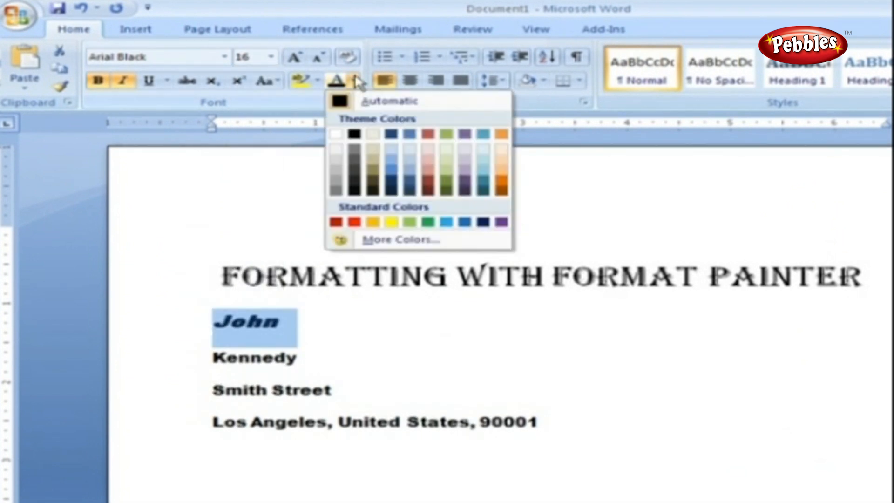
{"action": "left_click", "coordinate": [354, 222]}
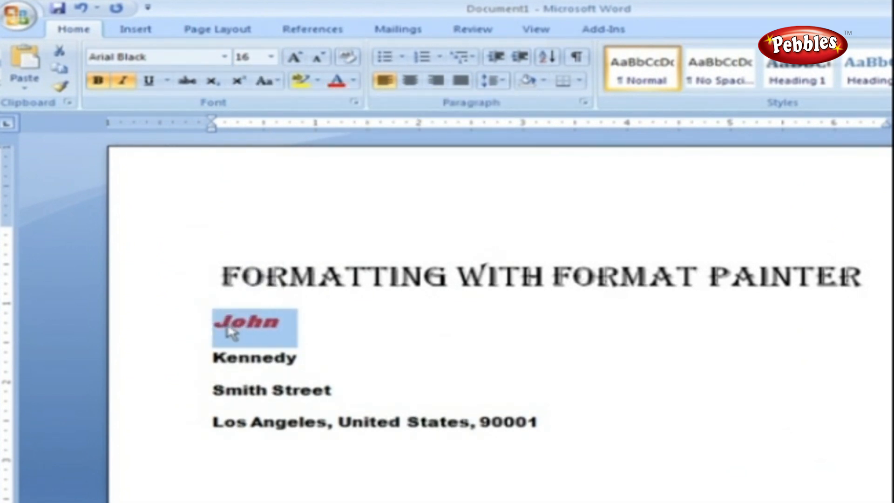
{"action": "left_click", "coordinate": [61, 87]}
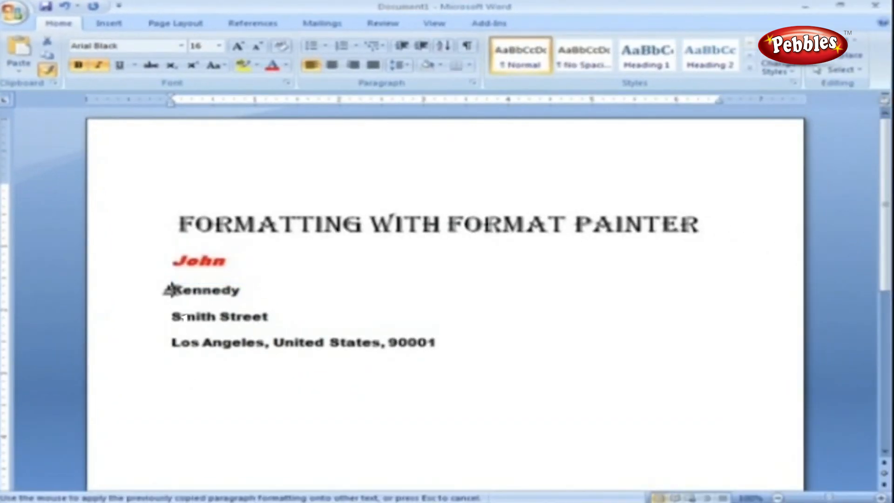
Step: Apply the first name's red italic formatting to the surname
{"action": "left_click", "coordinate": [218, 358]}
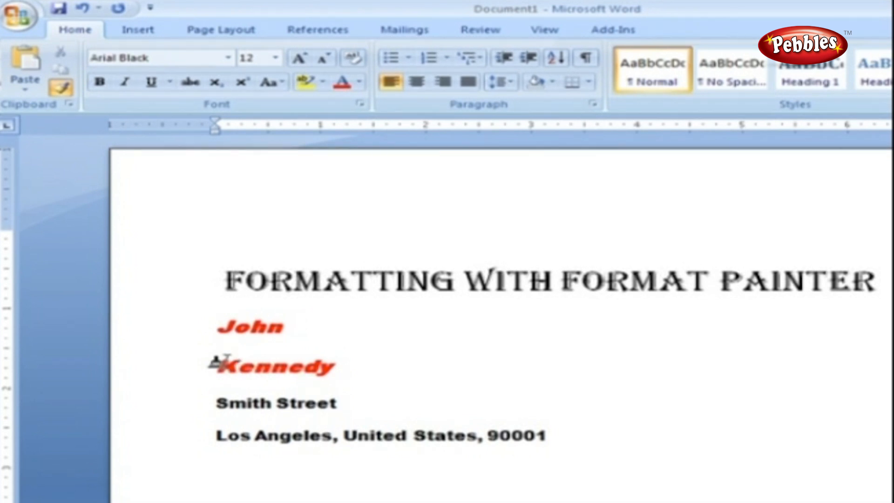
{"action": "left_click", "coordinate": [227, 363]}
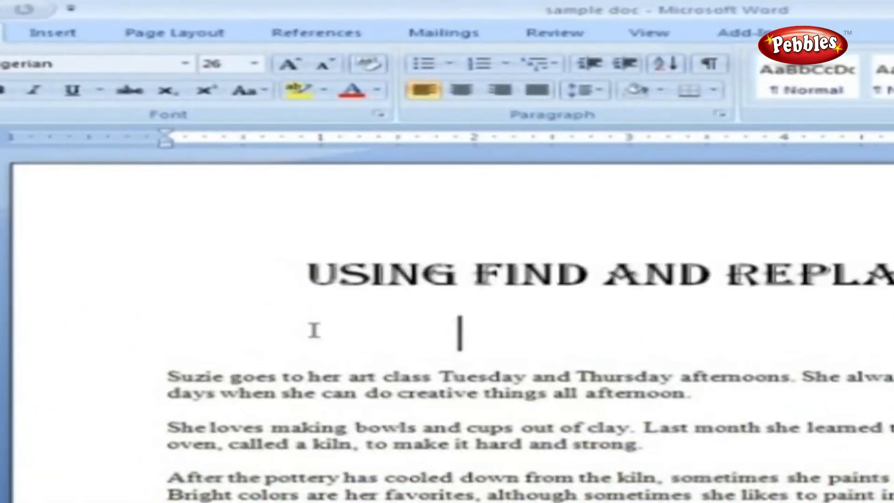
Step: Paste the FINDING TEXT subheading under the title and open Find with Ctrl+F
{"action": "type", "text": "FINDING TEXT"}
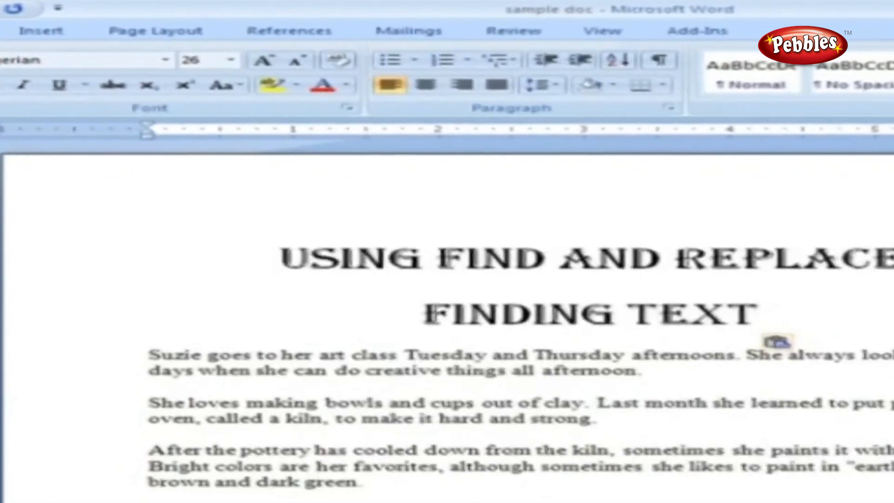
{"action": "key", "text": "ctrl+f"}
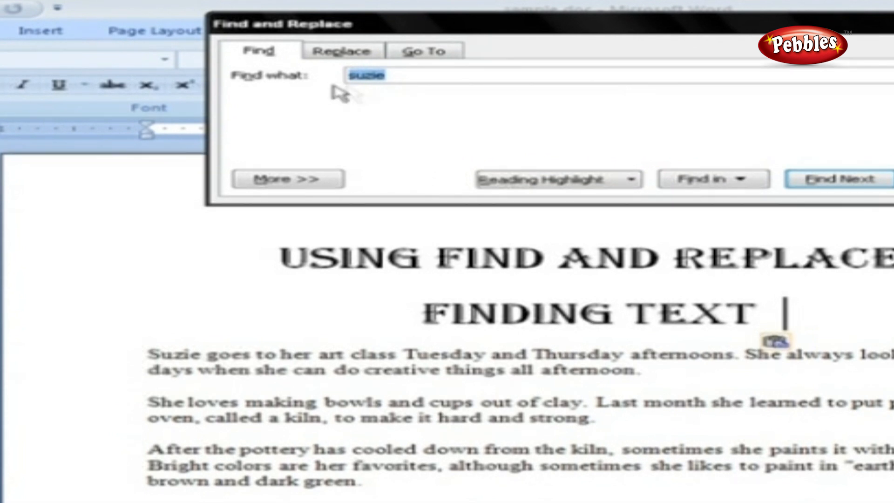
Step: Find each occurrence of 'suzie' in turn to the document's end, then dismiss the finished message
{"action": "left_click", "coordinate": [406, 79]}
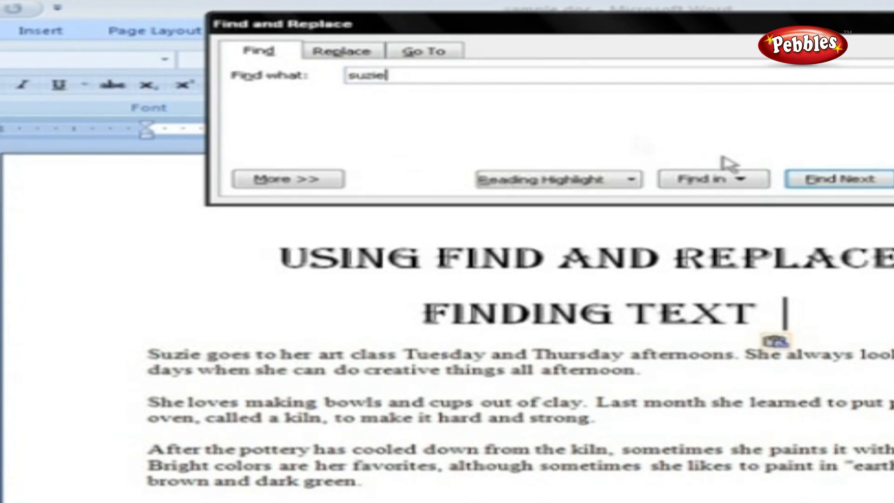
{"action": "left_click", "coordinate": [805, 180]}
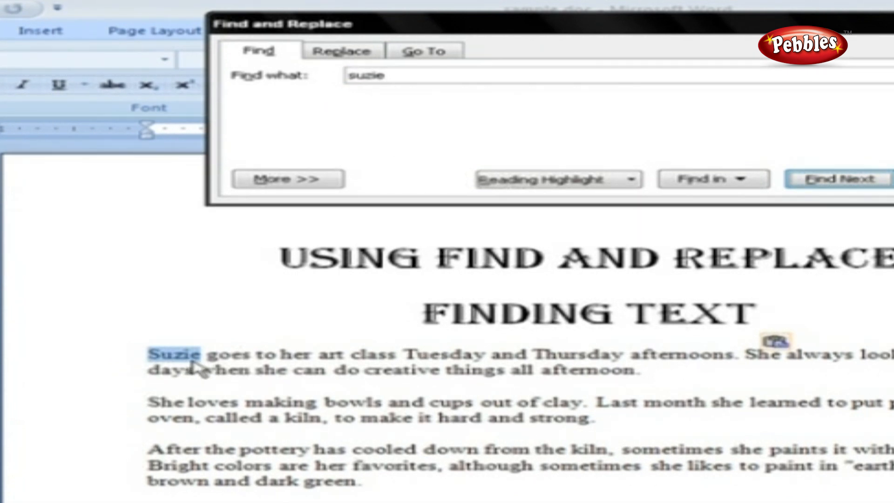
{"action": "left_click", "coordinate": [838, 179]}
{"action": "left_click", "coordinate": [838, 179]}
{"action": "left_click", "coordinate": [842, 182]}
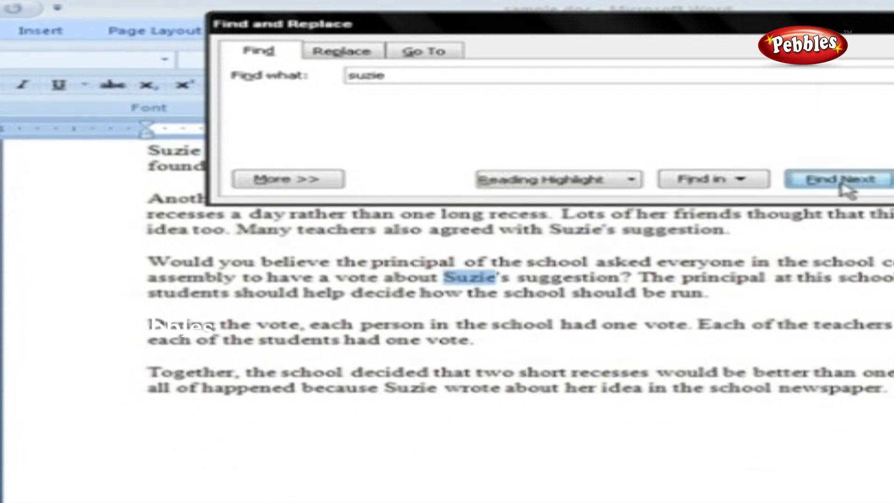
{"action": "left_click", "coordinate": [842, 183]}
{"action": "left_click", "coordinate": [842, 183]}
{"action": "left_click", "coordinate": [838, 330]}
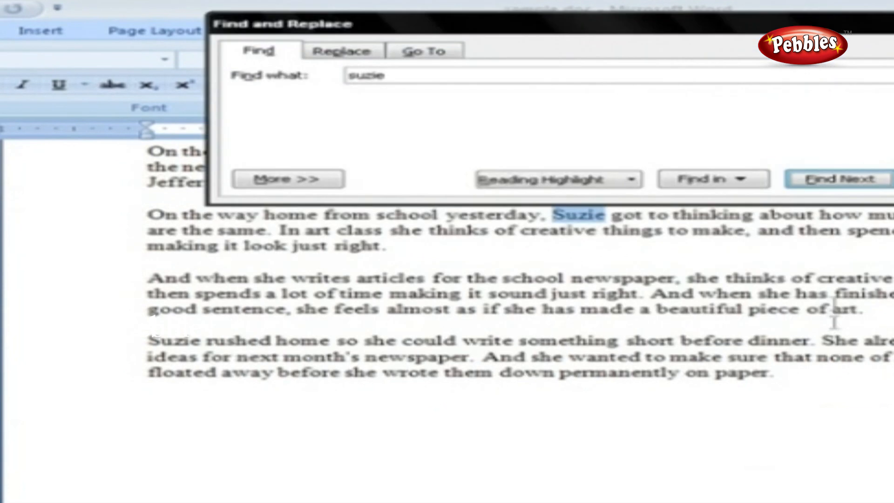
{"action": "left_click", "coordinate": [833, 183]}
{"action": "left_click", "coordinate": [833, 183]}
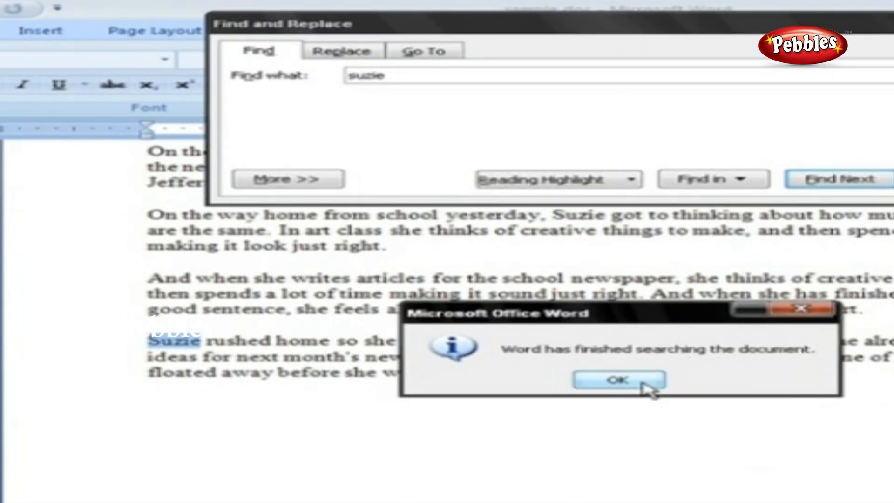
{"action": "left_click", "coordinate": [618, 380]}
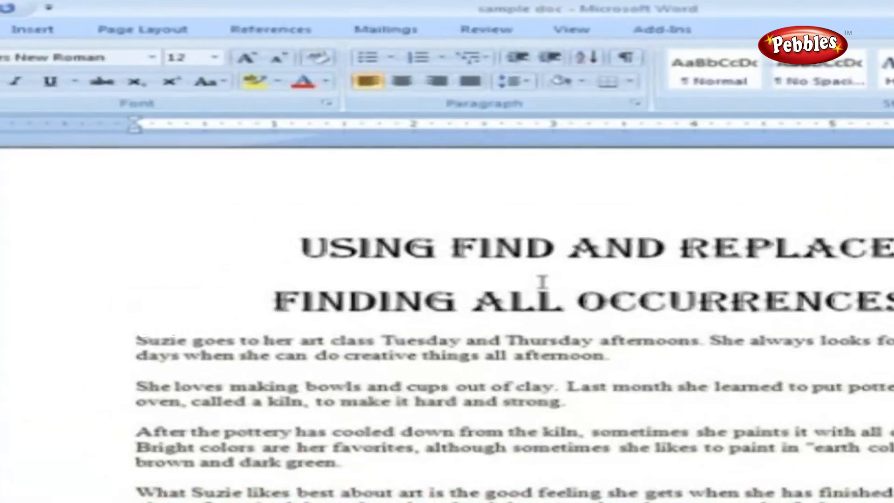
Step: Select all 10 occurrences of Suzie in the main document and scroll through them
{"action": "key", "text": "ctrl+f"}
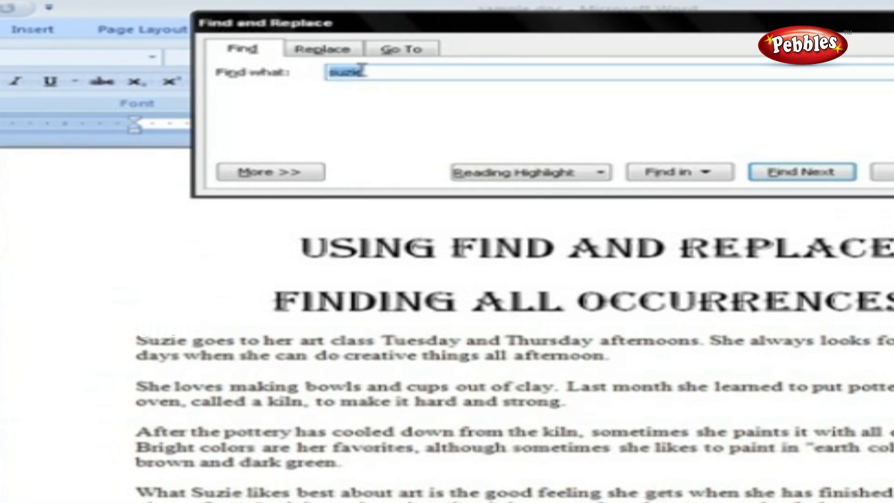
{"action": "left_click", "coordinate": [716, 176]}
{"action": "left_click", "coordinate": [715, 194]}
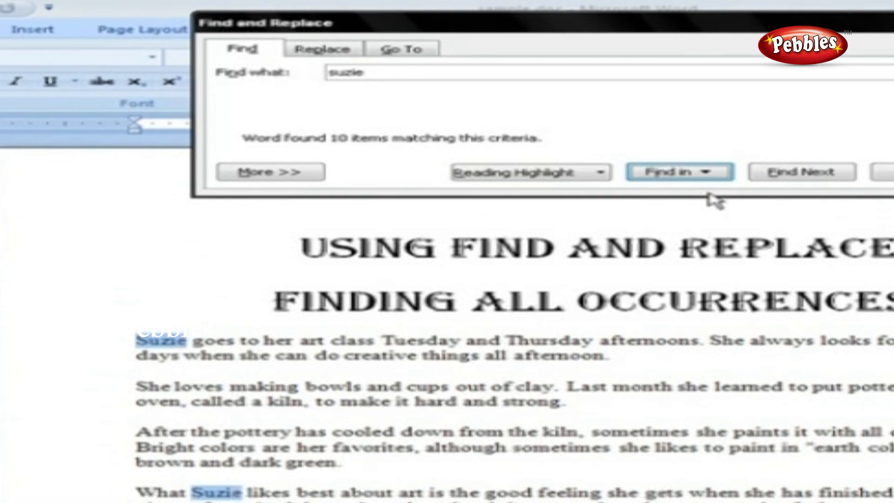
{"action": "scroll", "coordinate": [254, 284], "scroll_direction": "down", "scroll_amount": 8}
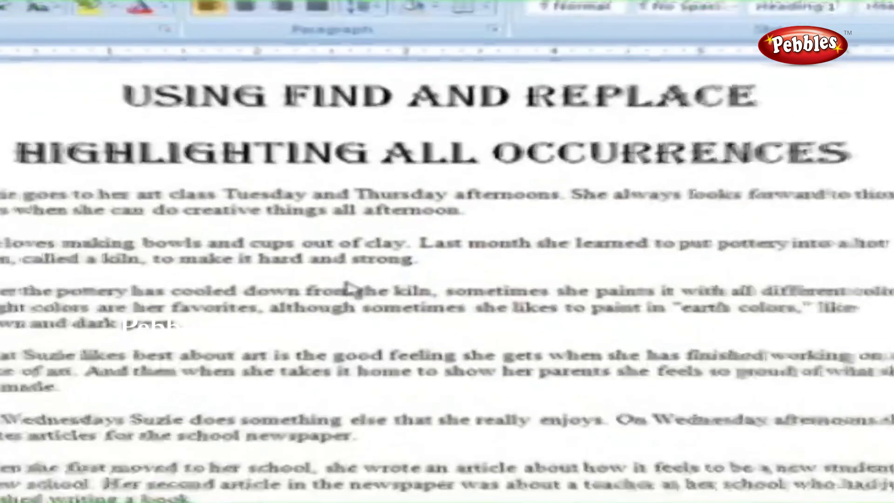
Step: Highlight all 10 Suzie matches in yellow, review them, then clear the highlighting
{"action": "key", "text": "ctrl+f"}
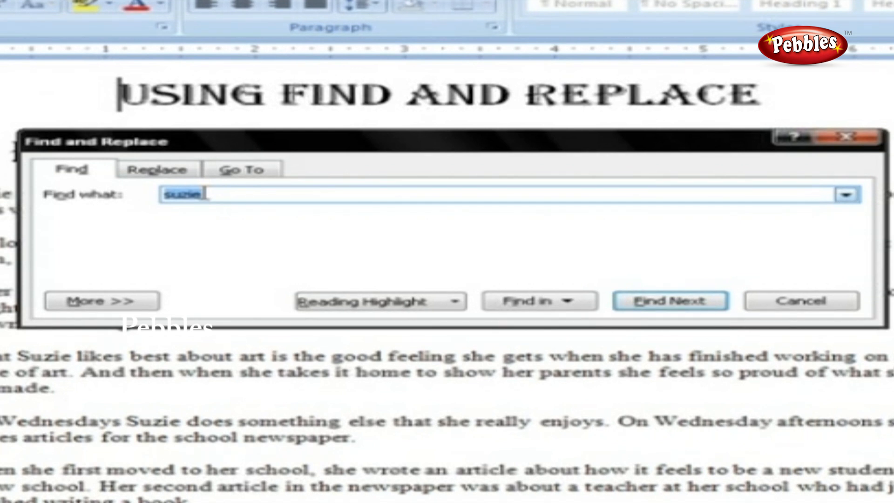
{"action": "left_click", "coordinate": [456, 308]}
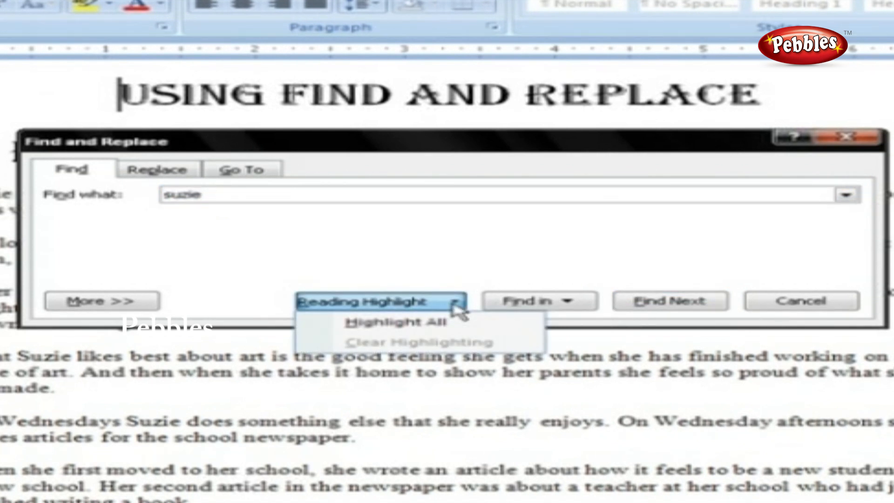
{"action": "left_click", "coordinate": [458, 322]}
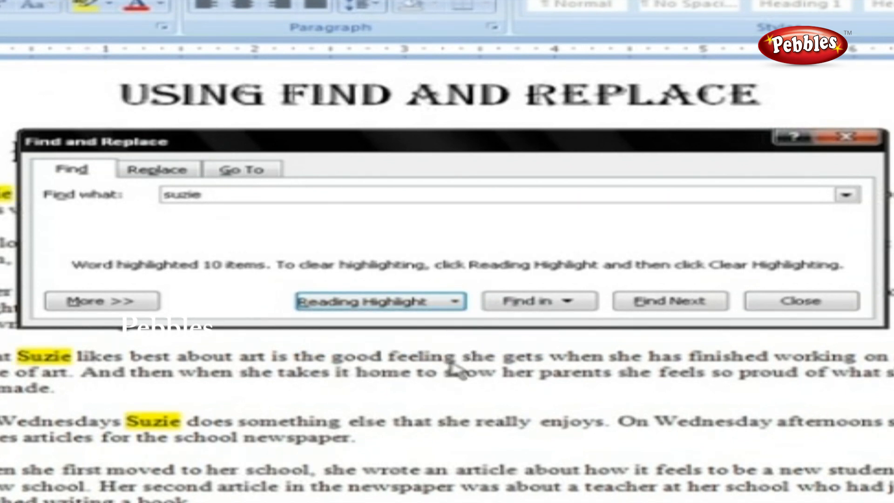
{"action": "left_click", "coordinate": [445, 379]}
{"action": "scroll", "coordinate": [445, 380], "scroll_direction": "down", "scroll_amount": 3}
{"action": "scroll", "coordinate": [445, 380], "scroll_direction": "up", "scroll_amount": 5}
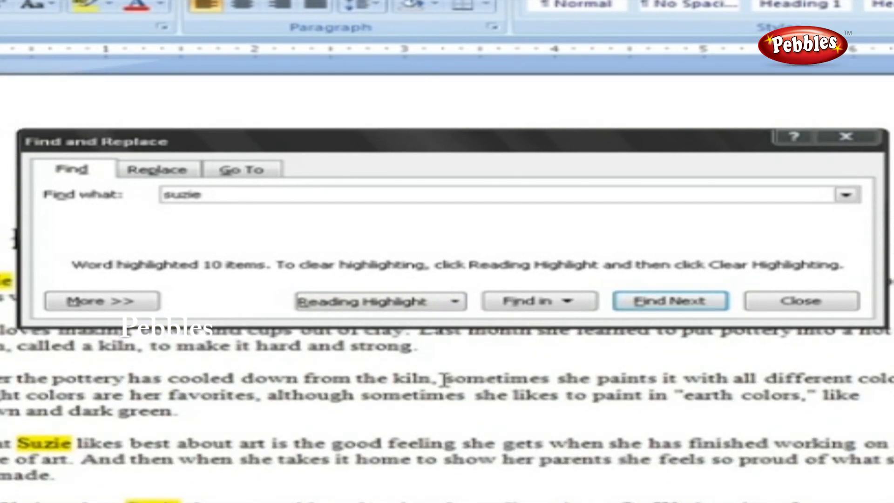
{"action": "left_click", "coordinate": [455, 302]}
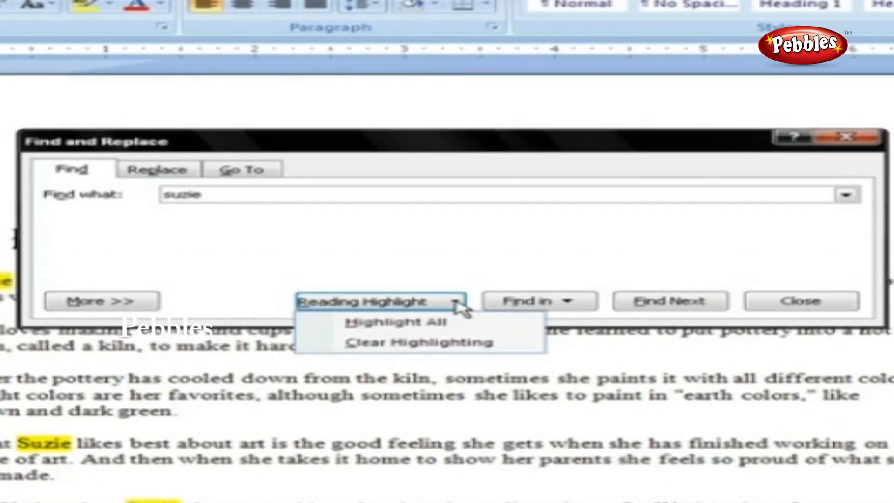
{"action": "left_click", "coordinate": [437, 345]}
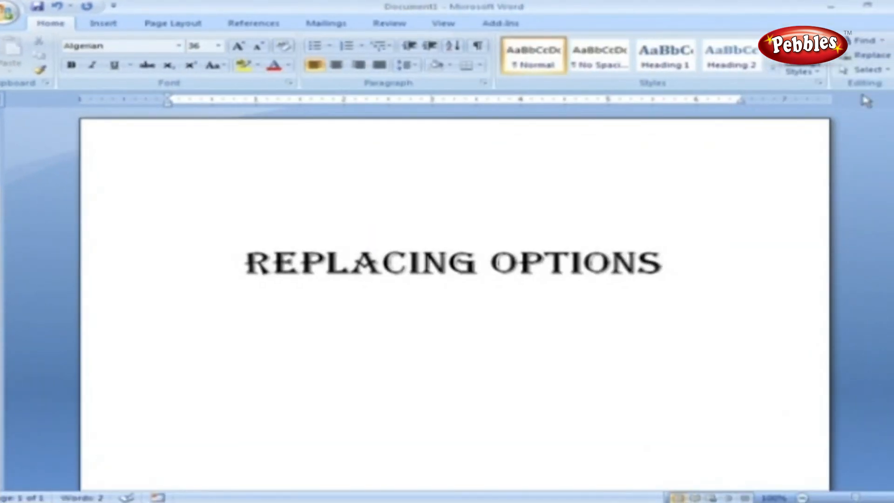
Step: Cancel the first Replace dialog and reopen Find and Replace on the Replace tab with Ctrl+H
{"action": "left_click", "coordinate": [864, 57]}
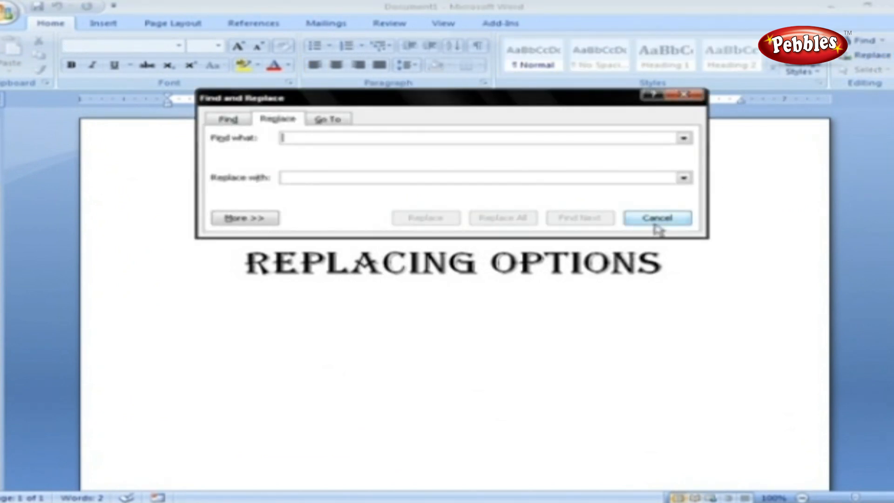
{"action": "left_click", "coordinate": [657, 218]}
{"action": "key", "text": "ctrl+h"}
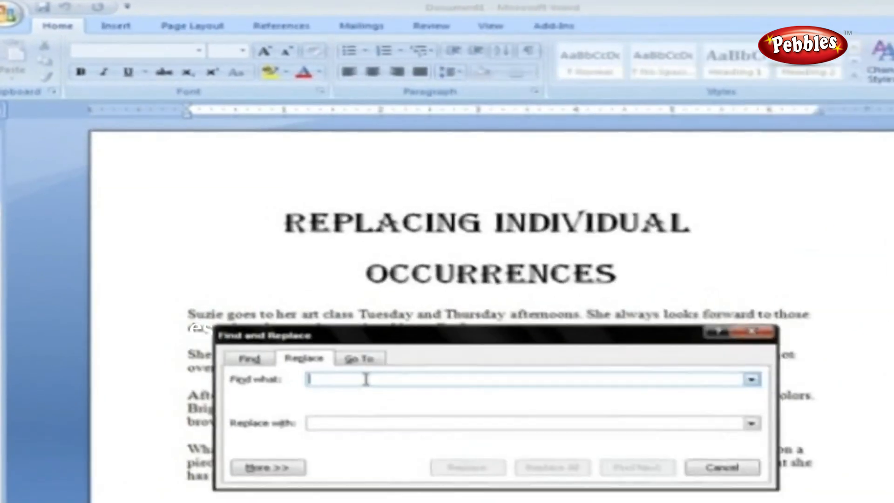
Step: Search for 'suzie' with replacement 'suzan' and replace the first occurrence
{"action": "type", "text": "suzie"}
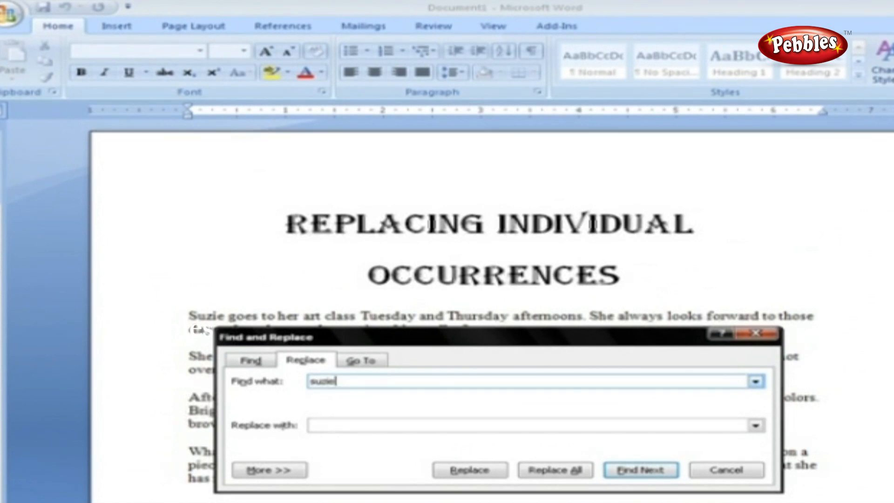
{"action": "left_click", "coordinate": [366, 426]}
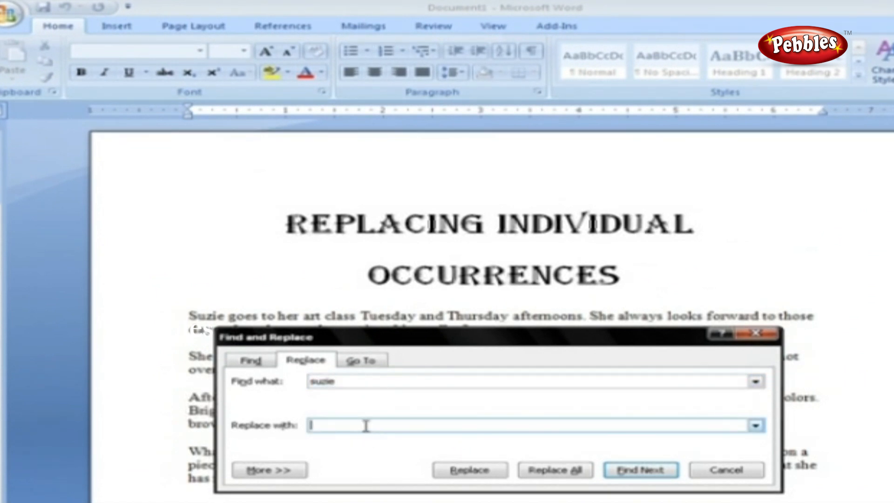
{"action": "type", "text": "suzan"}
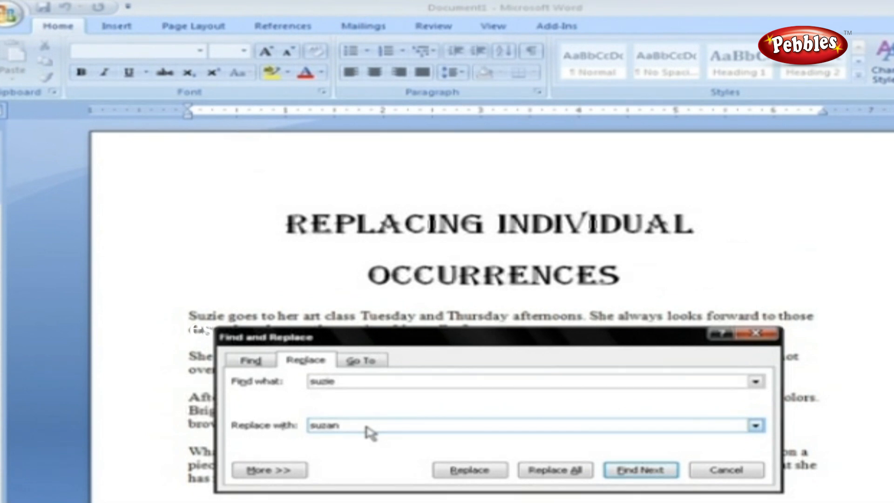
{"action": "left_click", "coordinate": [606, 470]}
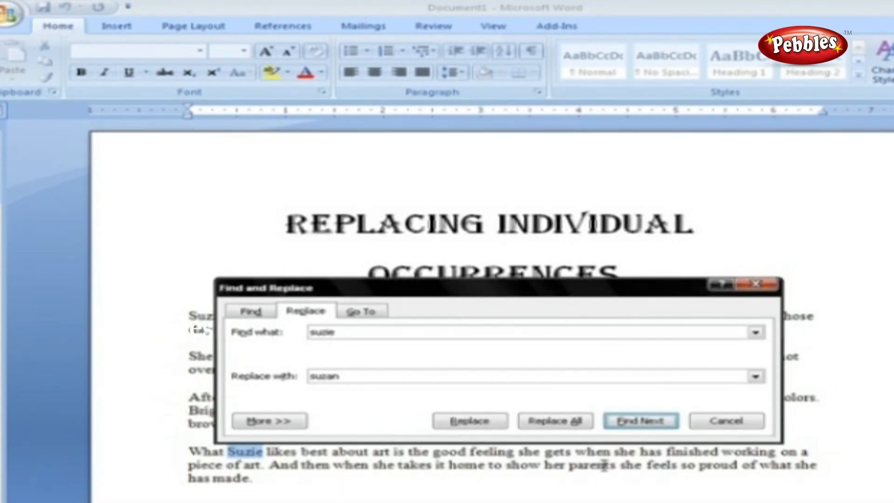
{"action": "left_click", "coordinate": [501, 426]}
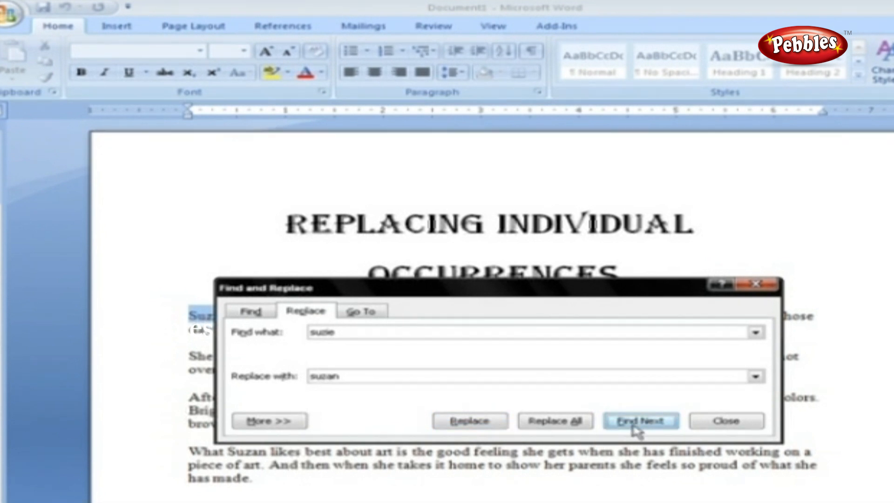
Step: Replace the next Suzie with Suzan, dismiss the finished-searching notice, and close the dialog
{"action": "left_click_drag", "start_coordinate": [470, 289], "coordinate": [519, 289]}
{"action": "left_click", "coordinate": [506, 420]}
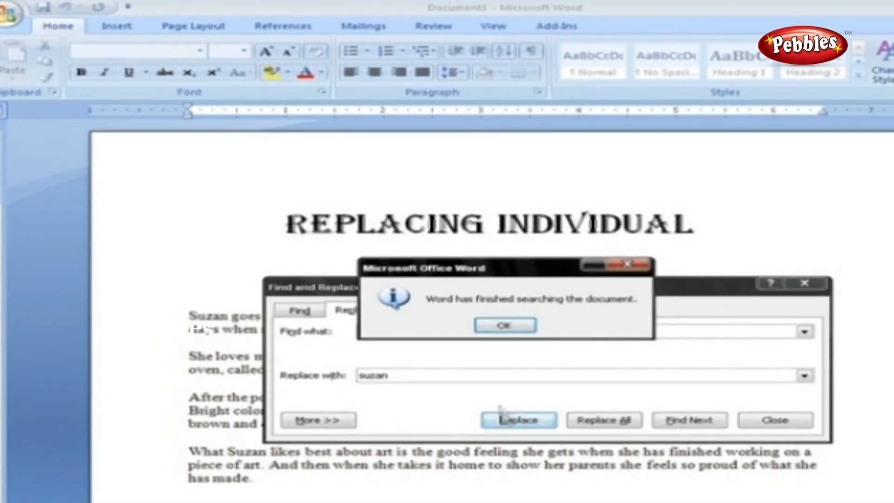
{"action": "left_click", "coordinate": [505, 325]}
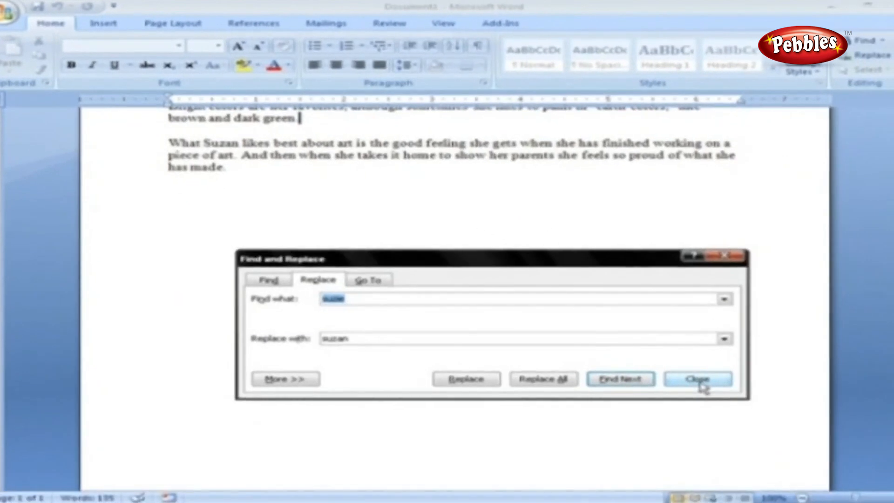
{"action": "left_click", "coordinate": [776, 421]}
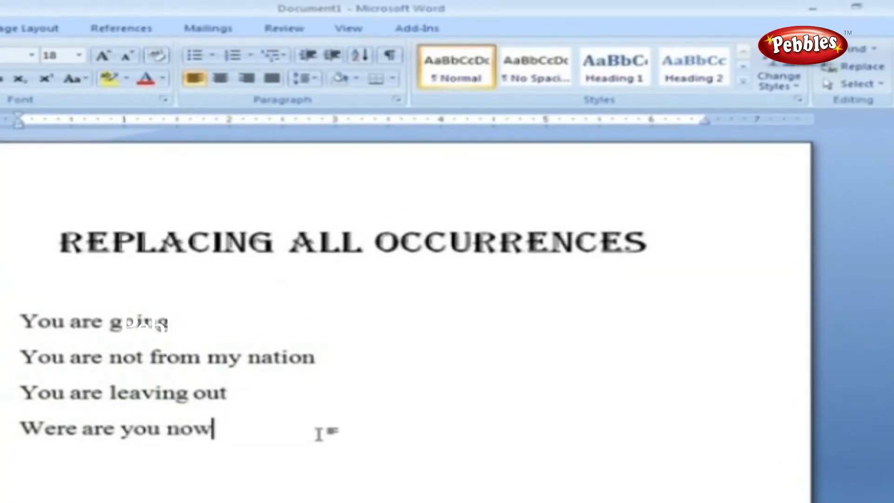
Step: Replace all four occurrences of 'you' with 'we' at once and close the dialog
{"action": "key", "text": "ctrl+h"}
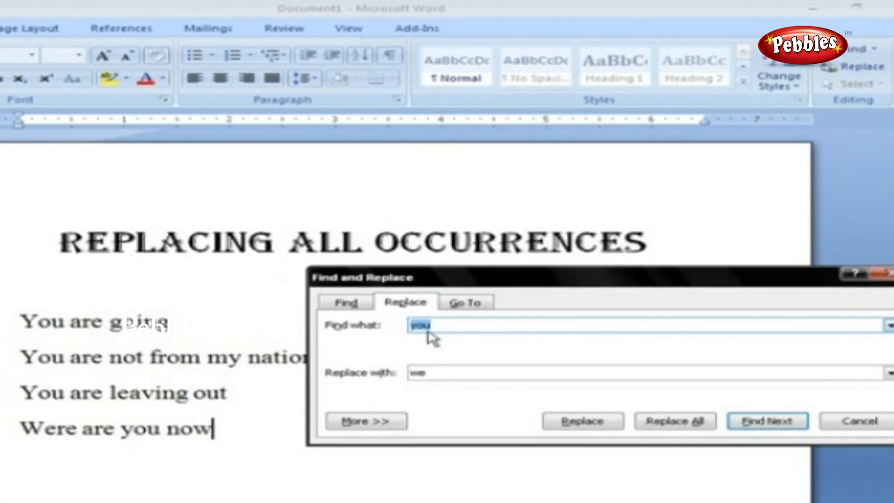
{"action": "left_click", "coordinate": [432, 373]}
{"action": "left_click_drag", "start_coordinate": [432, 373], "coordinate": [409, 375]}
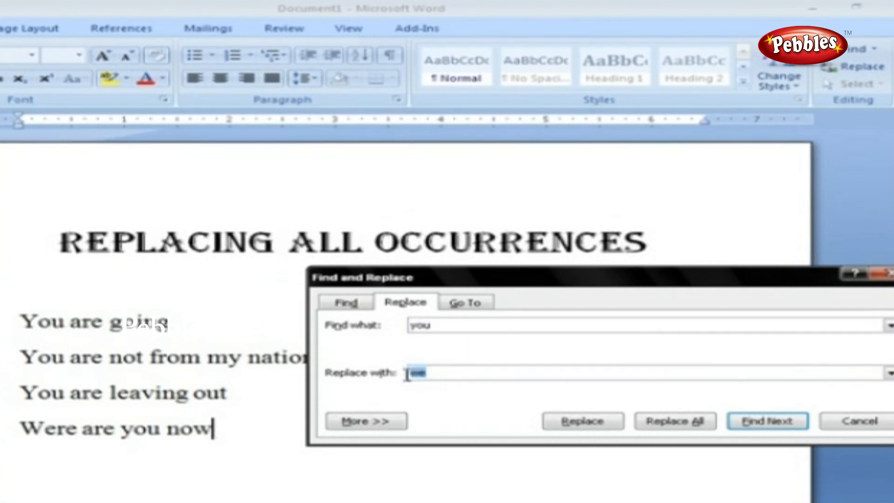
{"action": "left_click", "coordinate": [426, 376]}
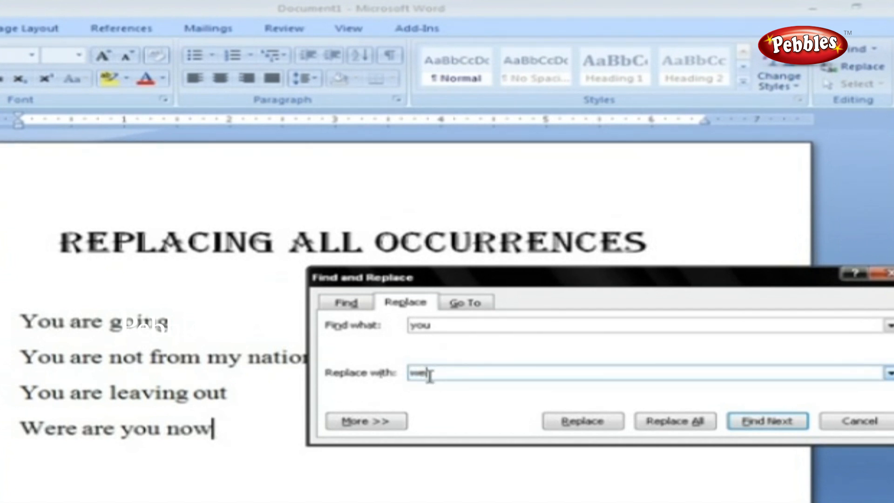
{"action": "left_click", "coordinate": [653, 428]}
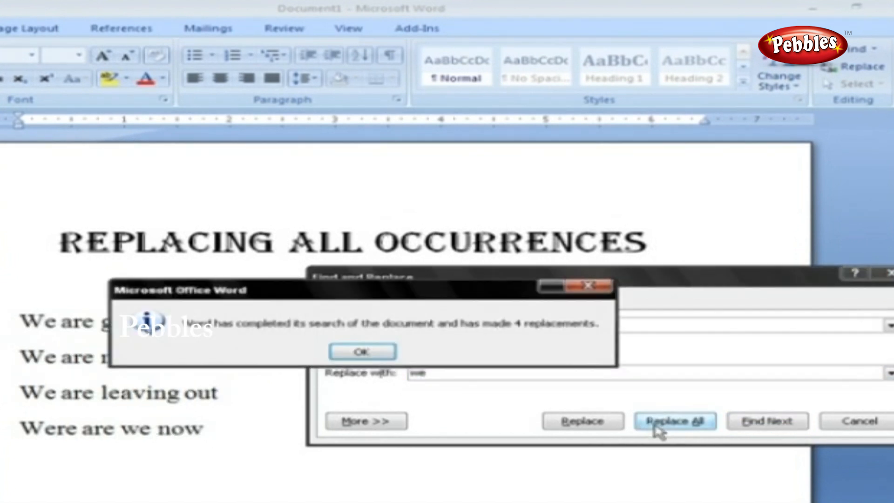
{"action": "left_click_drag", "start_coordinate": [417, 292], "coordinate": [595, 295]}
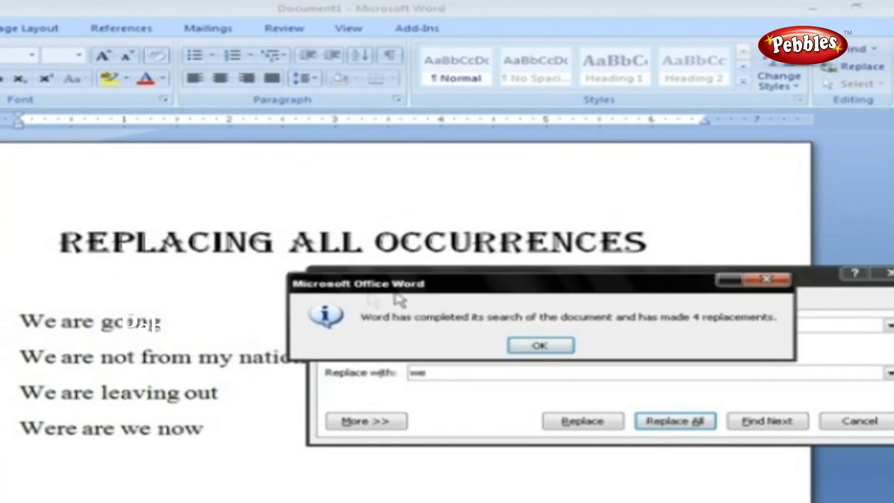
{"action": "left_click", "coordinate": [550, 350]}
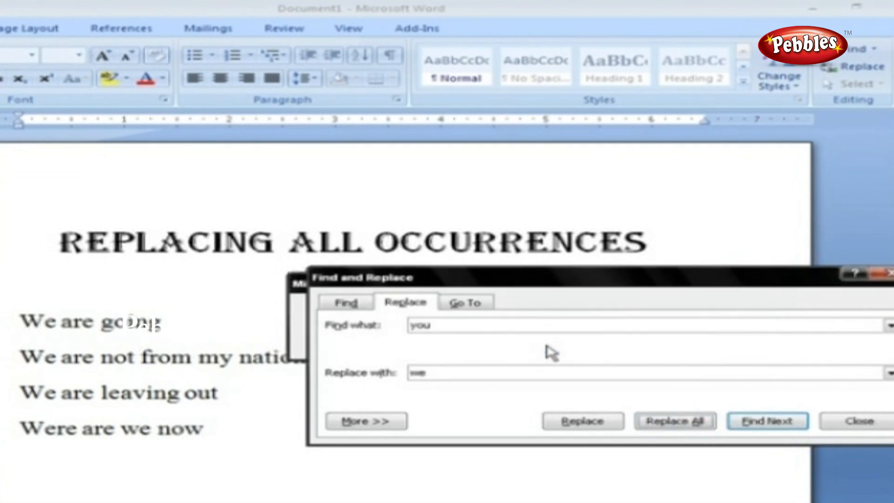
{"action": "left_click", "coordinate": [866, 430]}
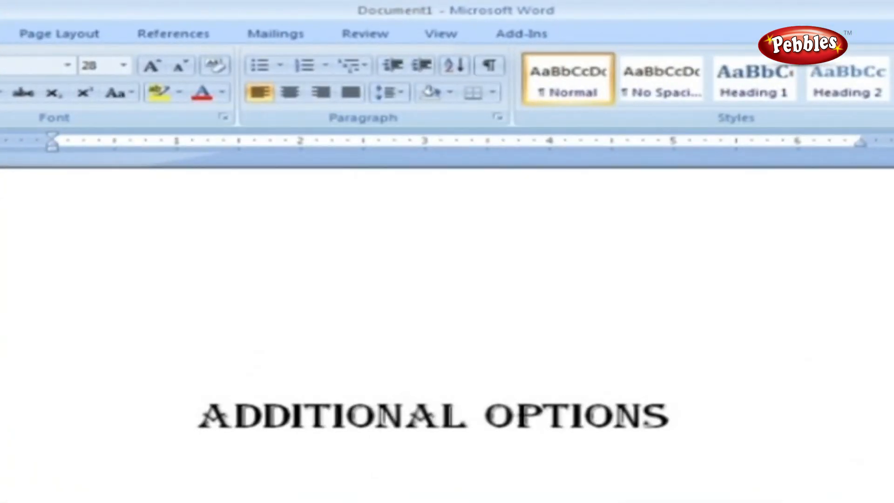
Step: Open Find and Replace with Ctrl+F and expand the More search options
{"action": "key", "text": "ctrl+f"}
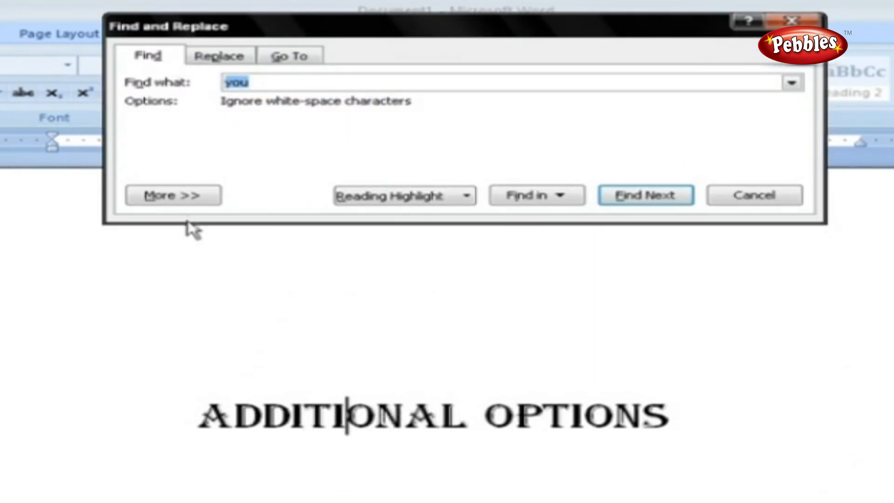
{"action": "left_click", "coordinate": [189, 195]}
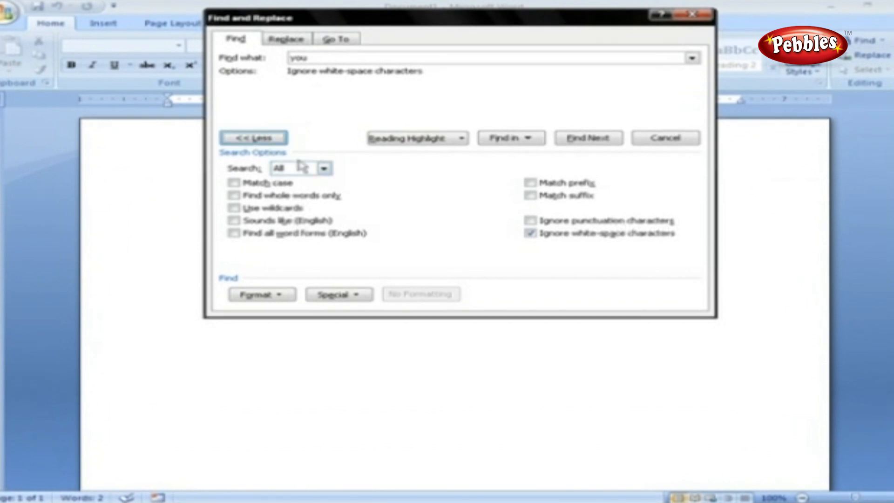
Step: Set search direction to Down and toggle Match case, Whole words, Wildcards and Sounds like
{"action": "left_click", "coordinate": [324, 168]}
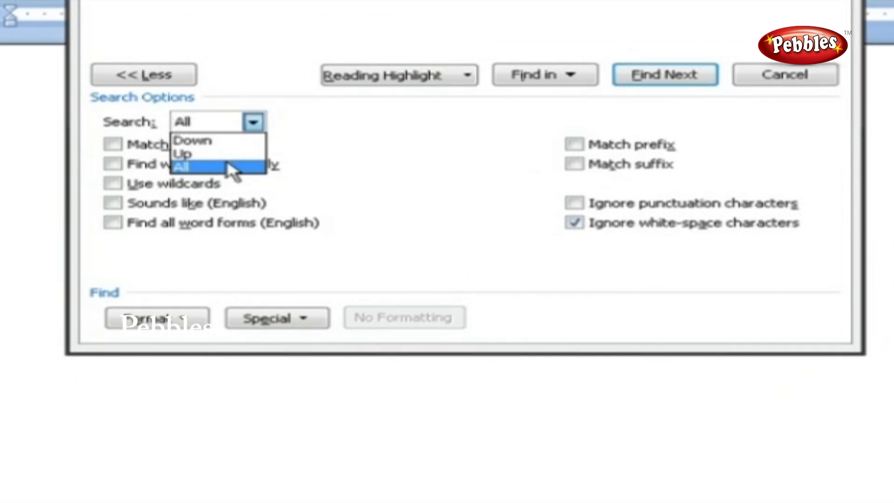
{"action": "left_click", "coordinate": [226, 140]}
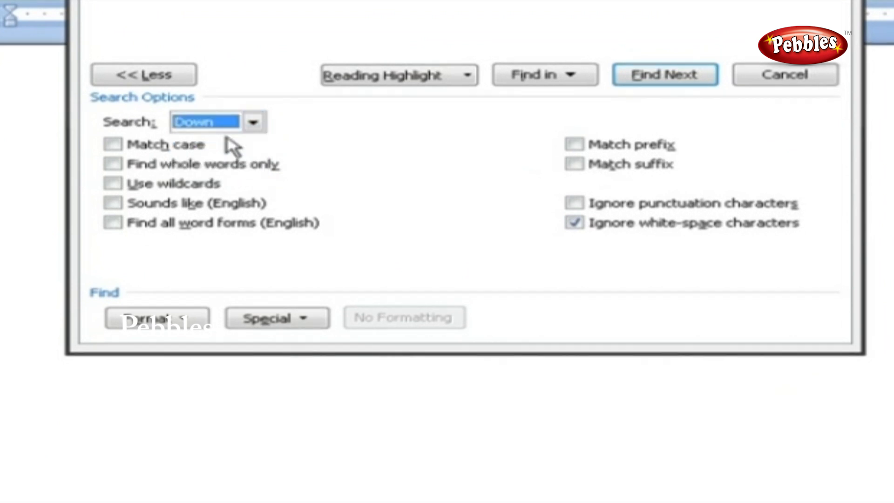
{"action": "left_click", "coordinate": [166, 145]}
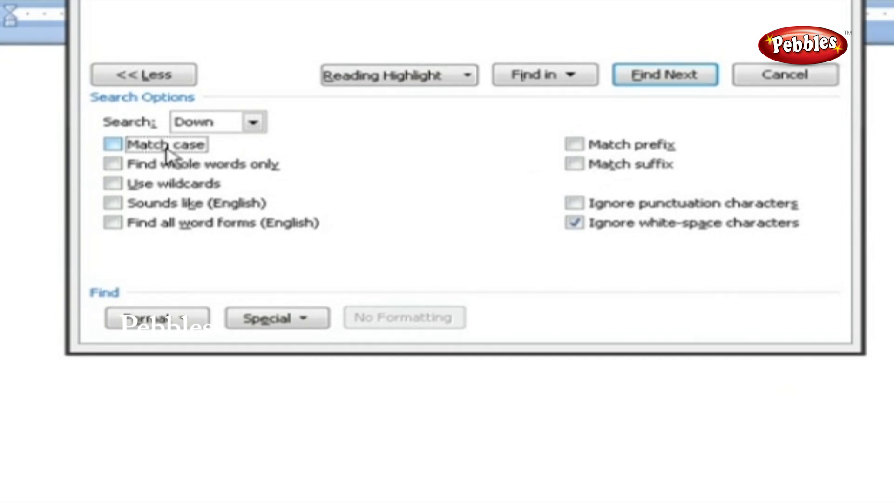
{"action": "left_click", "coordinate": [171, 170]}
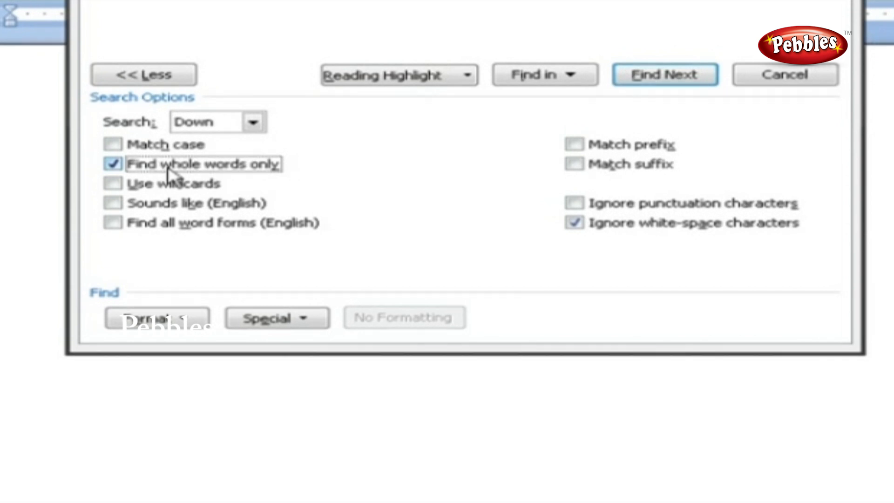
{"action": "left_click", "coordinate": [169, 188]}
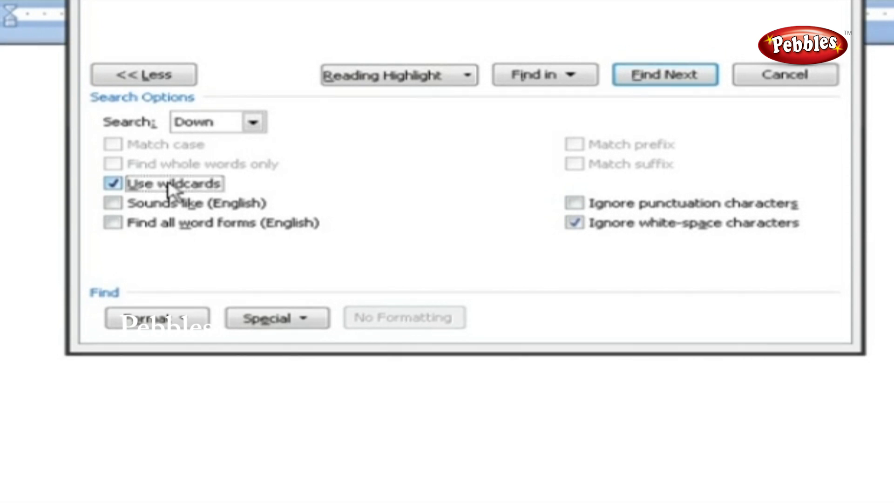
{"action": "left_click", "coordinate": [158, 207]}
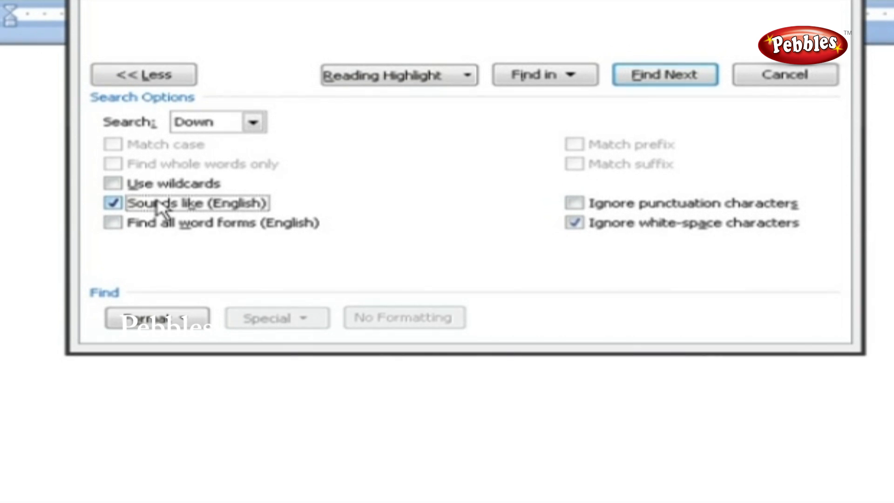
Step: Turn on Find all word forms, Ignore punctuation and Ignore white-space characters
{"action": "left_click", "coordinate": [152, 220]}
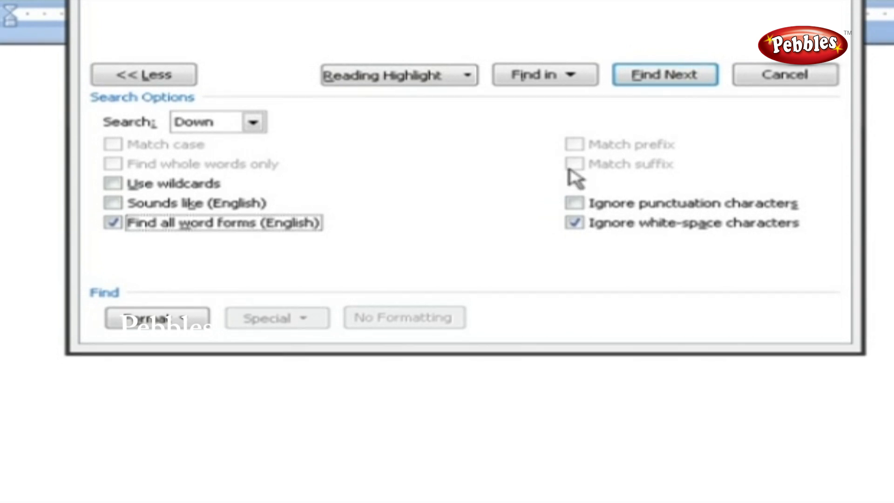
{"action": "left_click", "coordinate": [574, 203]}
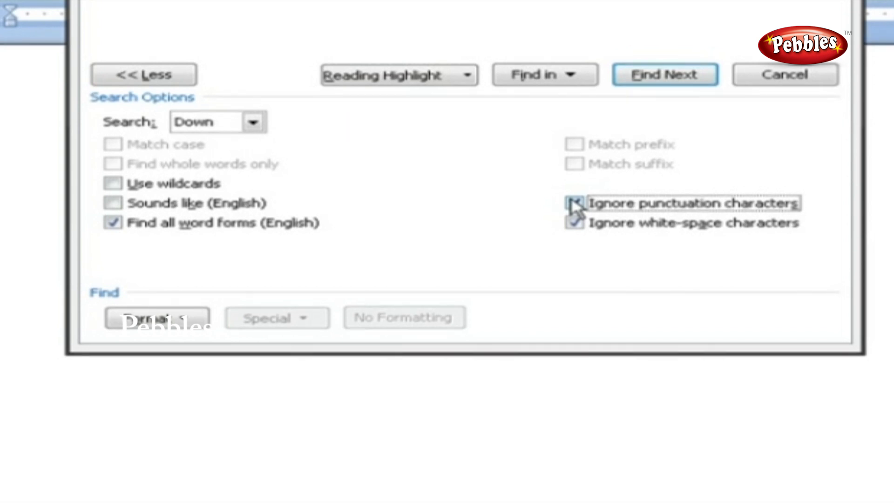
{"action": "left_click", "coordinate": [575, 223]}
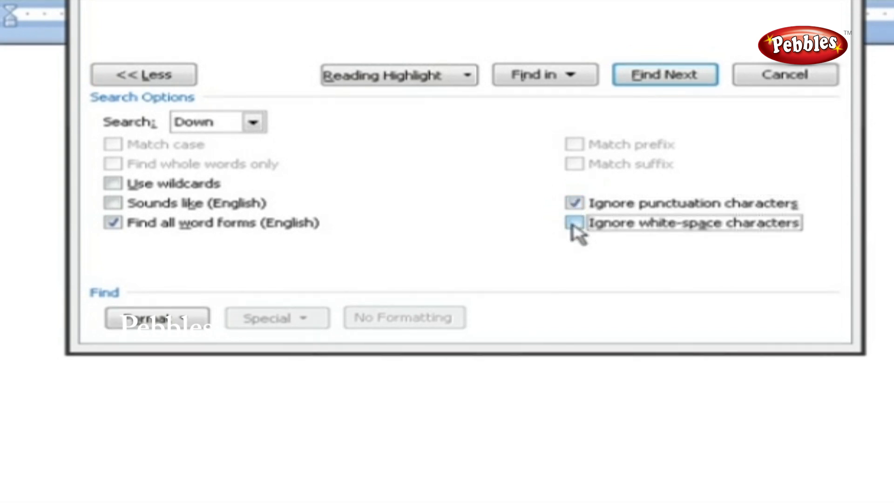
{"action": "left_click", "coordinate": [575, 224]}
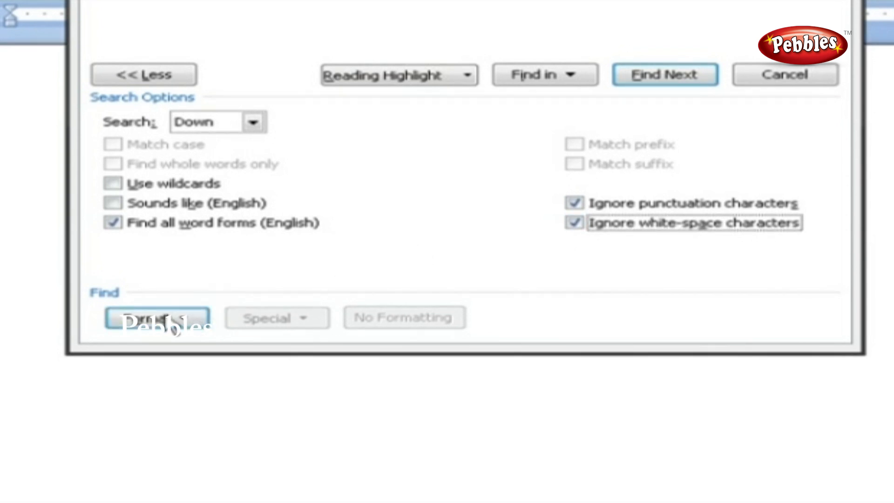
{"action": "left_click", "coordinate": [173, 324]}
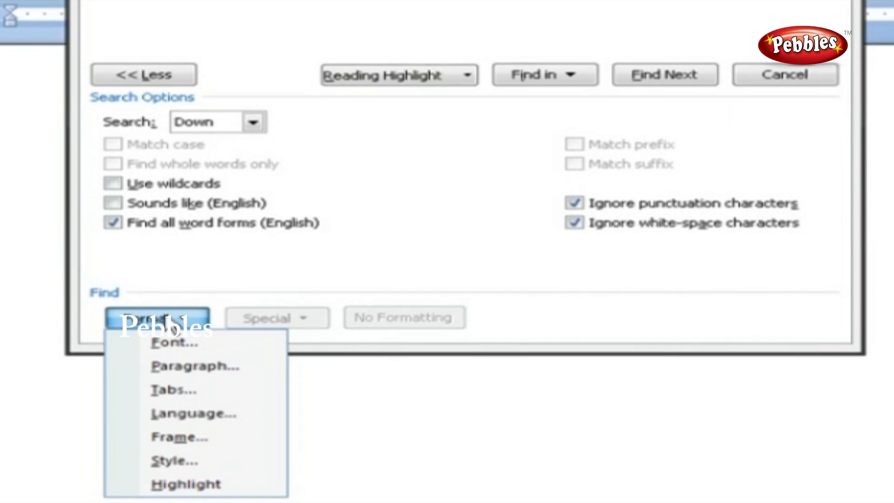
Step: Dismiss the Format criteria list in Find and Replace
{"action": "left_click", "coordinate": [286, 326]}
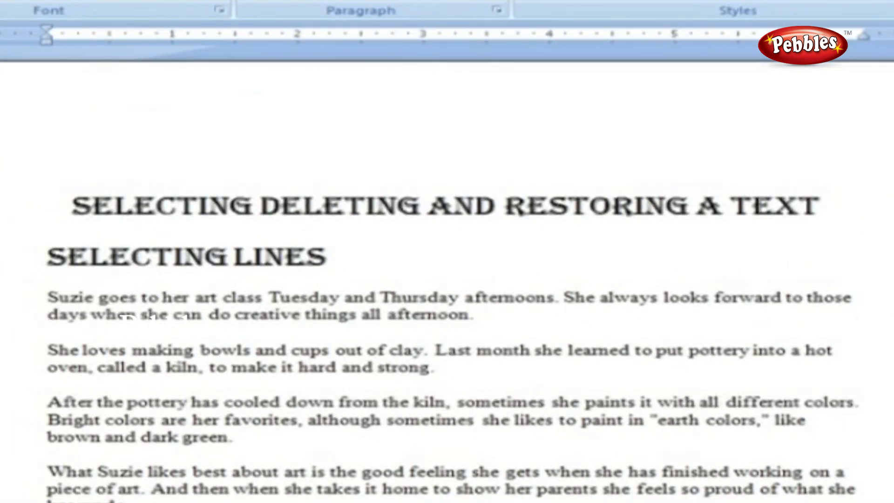
Step: Select a line from the margin, extend through three paragraphs, then select the word Suzie
{"action": "left_click", "coordinate": [9, 298]}
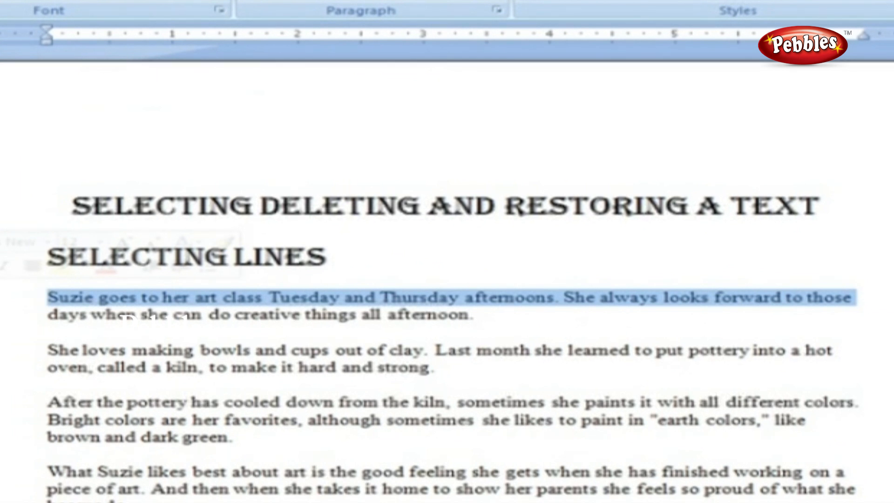
{"action": "left_click_drag", "start_coordinate": [10, 298], "coordinate": [1, 444]}
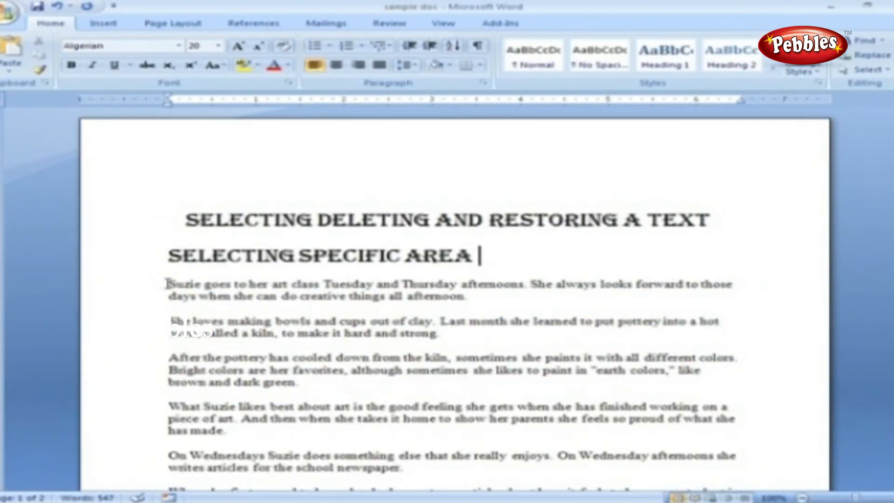
{"action": "left_click", "coordinate": [168, 284]}
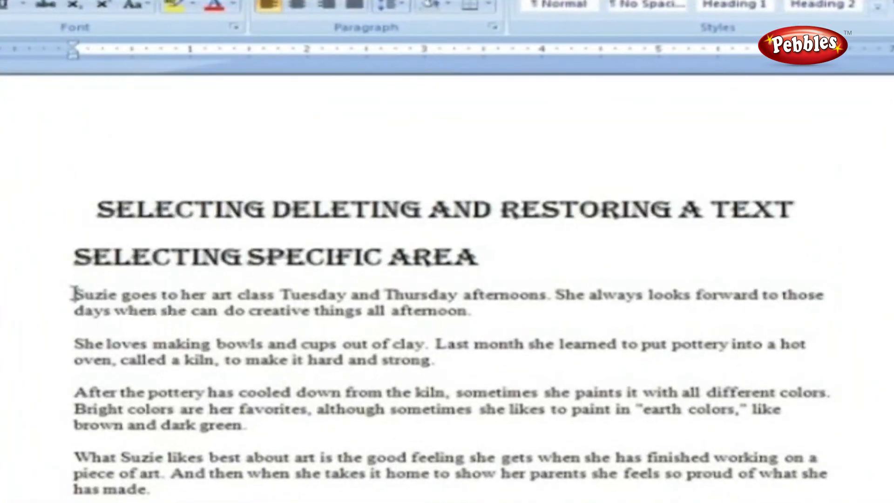
{"action": "left_click_drag", "start_coordinate": [169, 284], "coordinate": [185, 283]}
{"action": "left_click", "coordinate": [75, 294]}
{"action": "left_click_drag", "start_coordinate": [74, 294], "coordinate": [311, 294]}
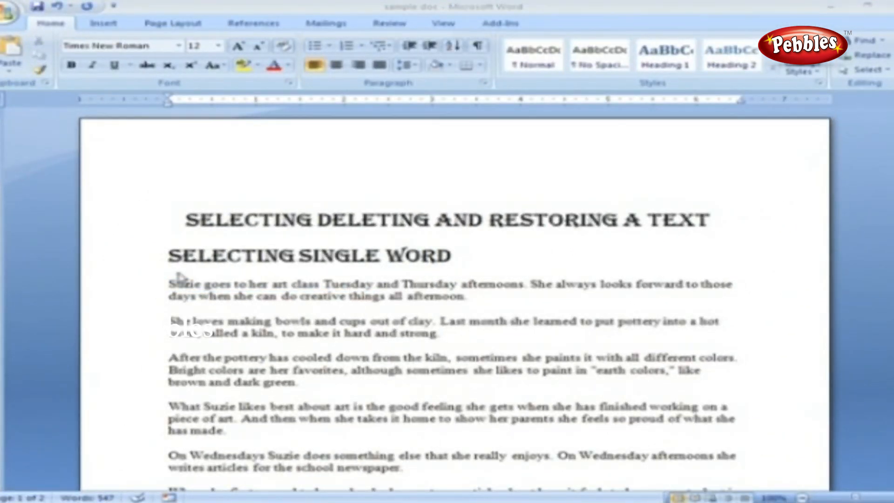
Step: Select words by double-click, the third paragraph by triple-click, then the first five paragraphs with Shift+click
{"action": "left_click", "coordinate": [172, 279]}
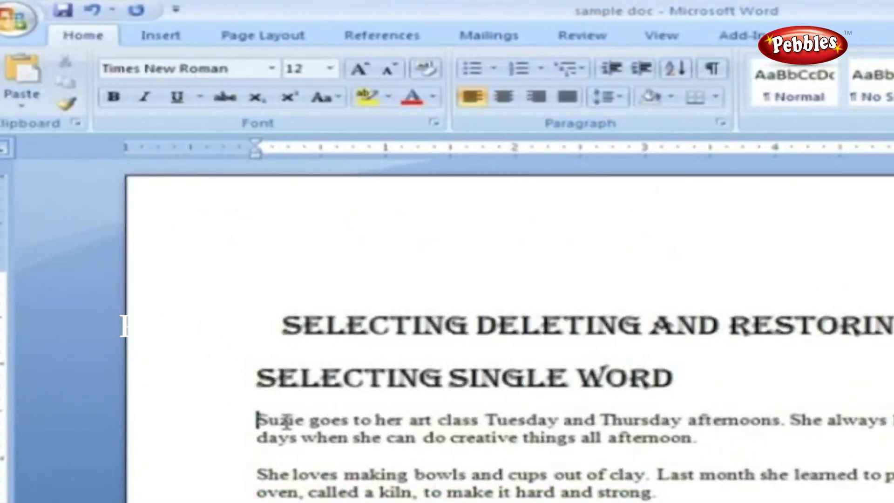
{"action": "double_click", "coordinate": [190, 288]}
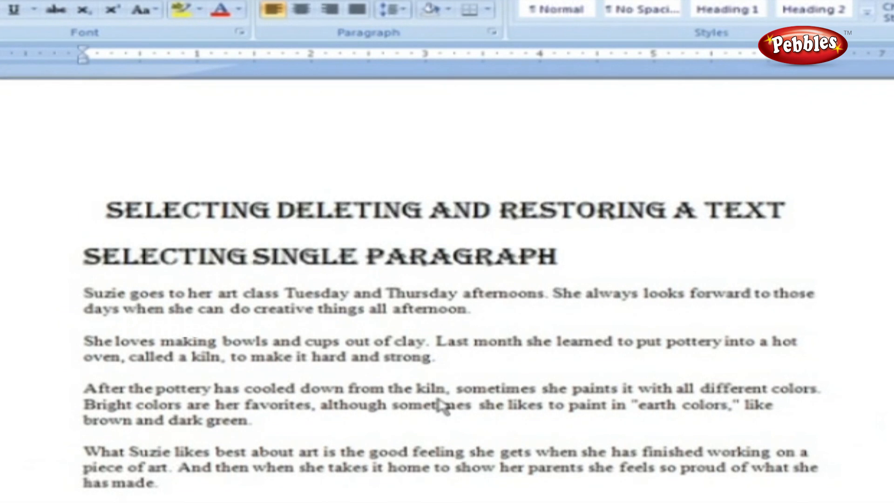
{"action": "double_click", "coordinate": [439, 403]}
{"action": "triple_click", "coordinate": [437, 398]}
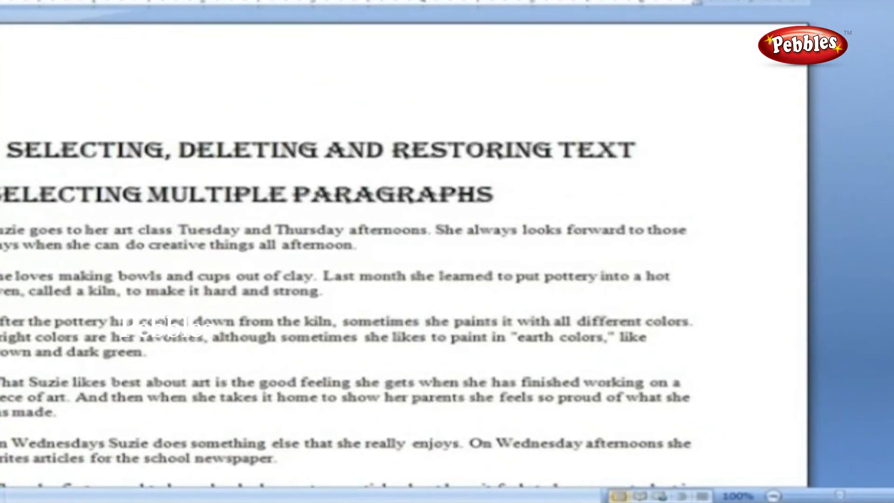
{"action": "left_click", "coordinate": [283, 458], "text": "shift"}
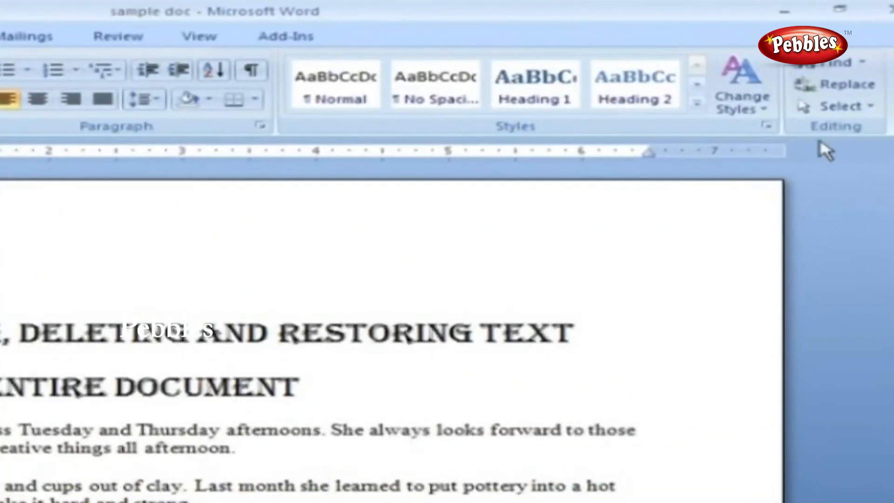
Step: Select the entire document with the Select All command, then deselect it
{"action": "left_click", "coordinate": [862, 111]}
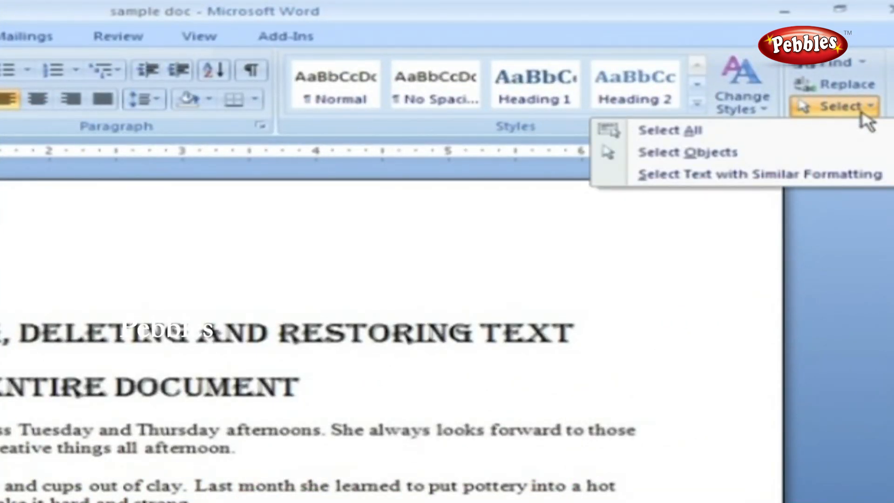
{"action": "left_click", "coordinate": [845, 131]}
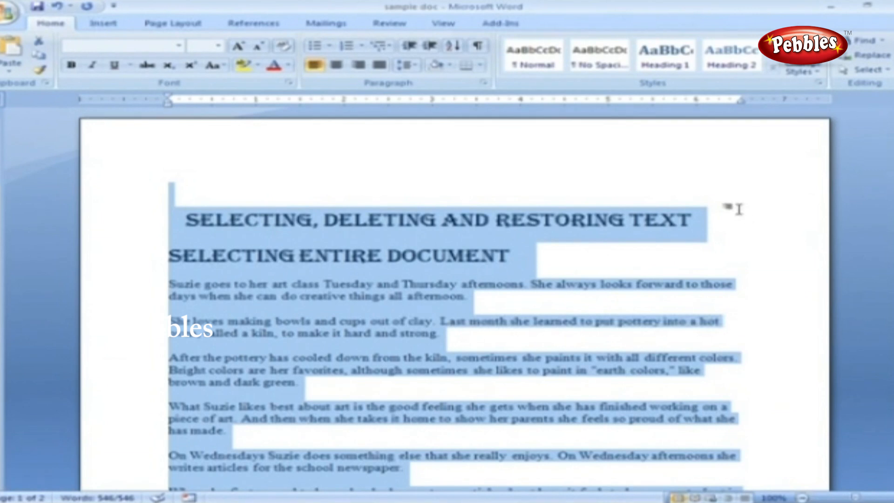
{"action": "left_click", "coordinate": [739, 210]}
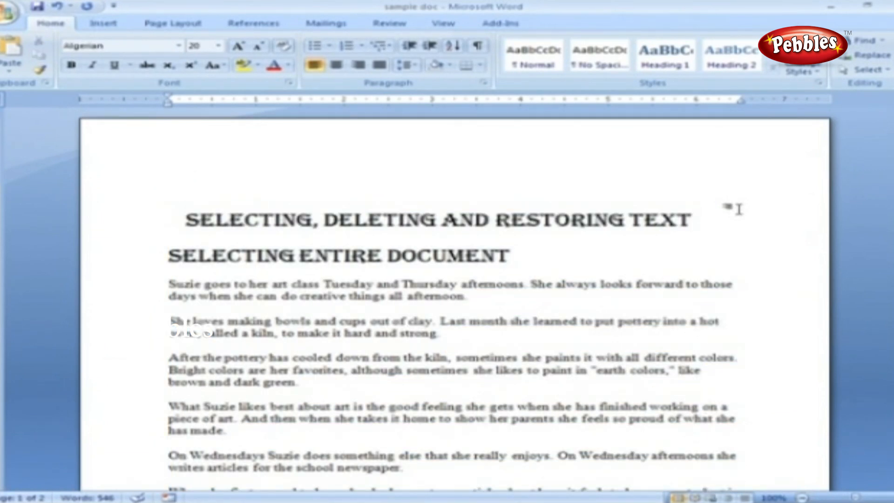
Step: Select the whole document again with Ctrl+A, scroll through it, then deselect
{"action": "key", "text": "ctrl+a"}
{"action": "scroll", "coordinate": [741, 226], "scroll_direction": "down", "scroll_amount": 9}
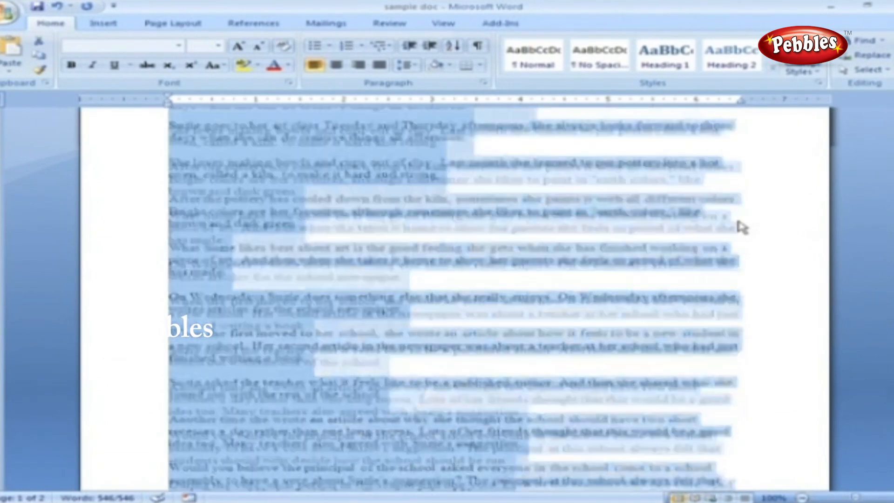
{"action": "scroll", "coordinate": [743, 227], "scroll_direction": "up", "scroll_amount": 7}
{"action": "scroll", "coordinate": [743, 228], "scroll_direction": "up", "scroll_amount": 3}
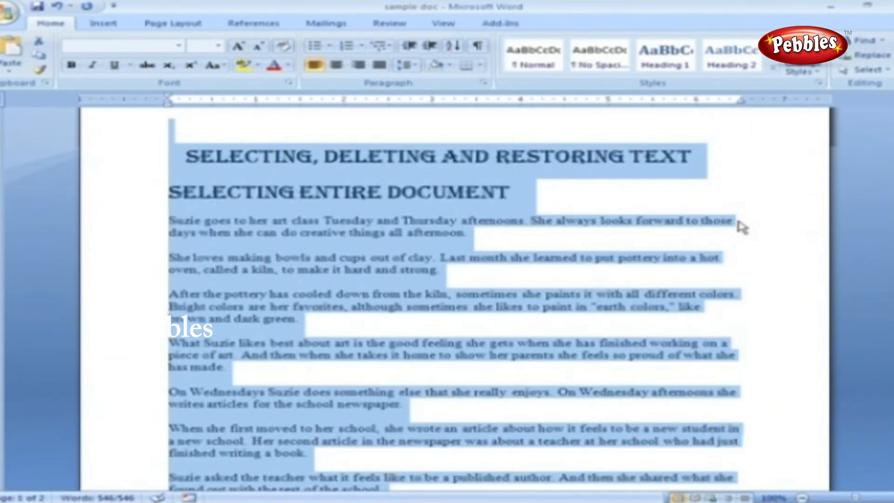
{"action": "left_click", "coordinate": [745, 215]}
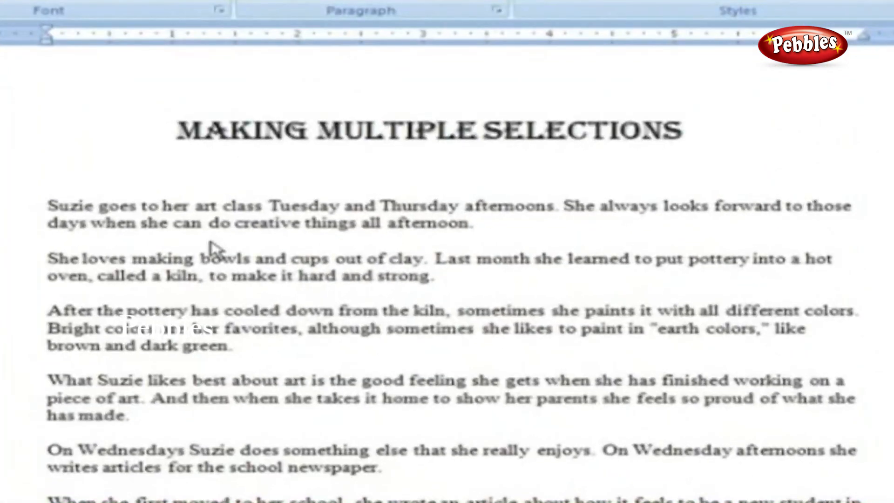
Step: Paste the CLICK AND DRAG heading above the story, remove the blank line, and select the first sentence
{"action": "type", "text": "CLICK AND DRAG"}
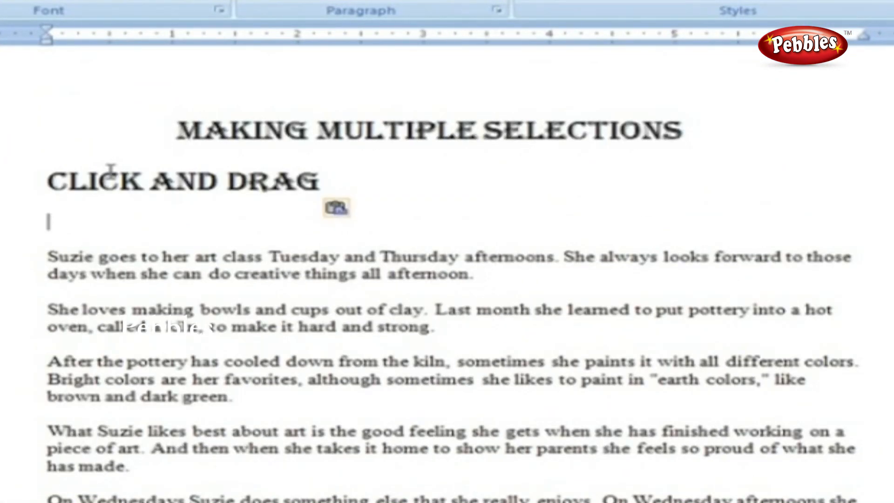
{"action": "key", "text": "Delete"}
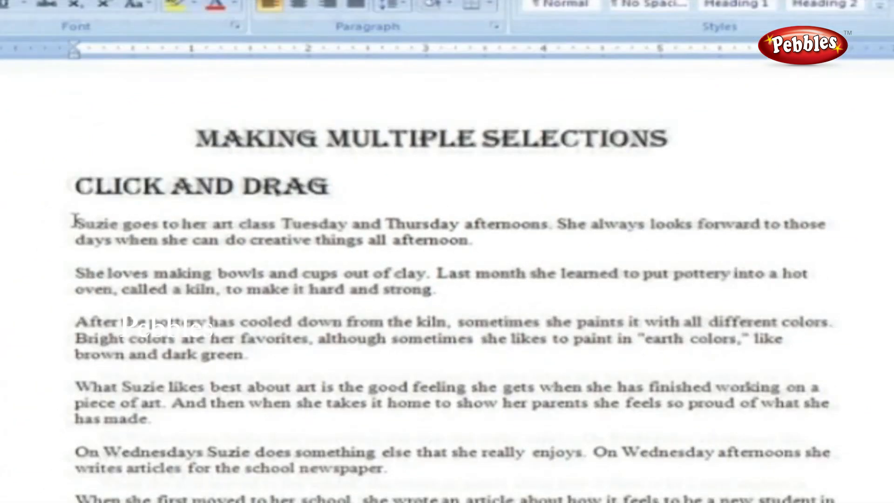
{"action": "left_click_drag", "start_coordinate": [49, 222], "coordinate": [307, 468]}
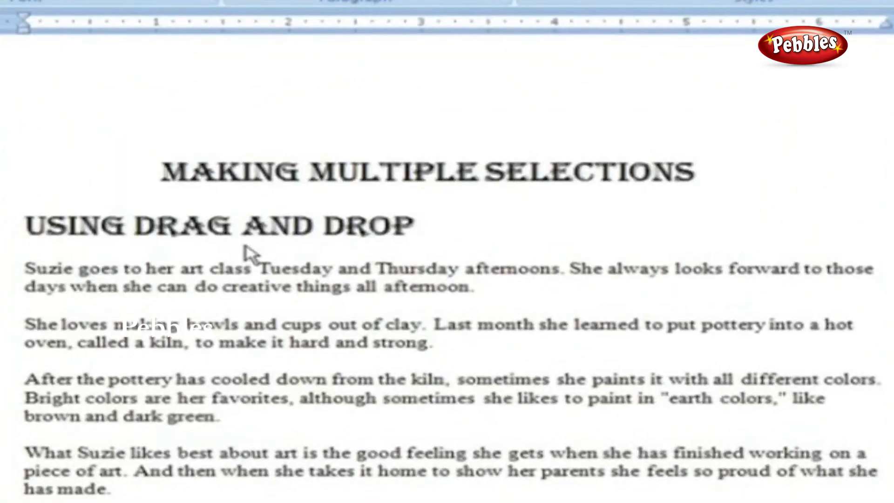
Step: Drag the phrase 'Suzie goes to her art class' to just before 'Last month'
{"action": "left_click_drag", "start_coordinate": [21, 265], "coordinate": [255, 269]}
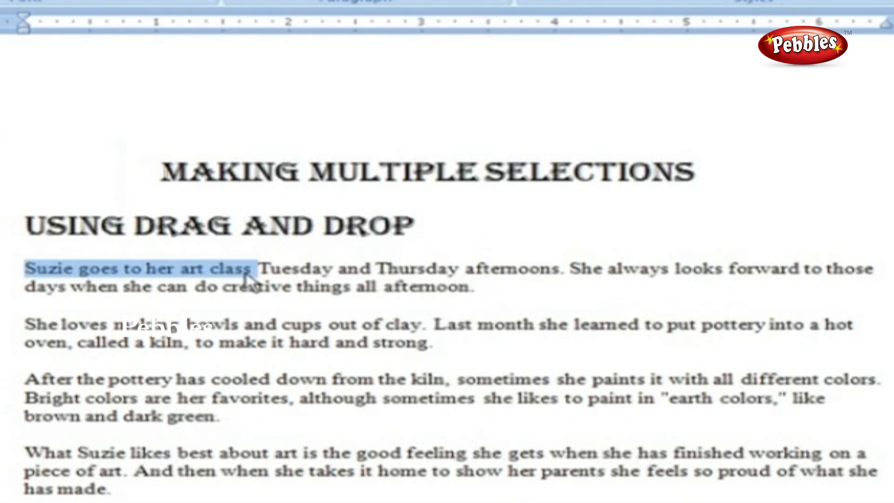
{"action": "left_click_drag", "start_coordinate": [246, 271], "coordinate": [438, 326]}
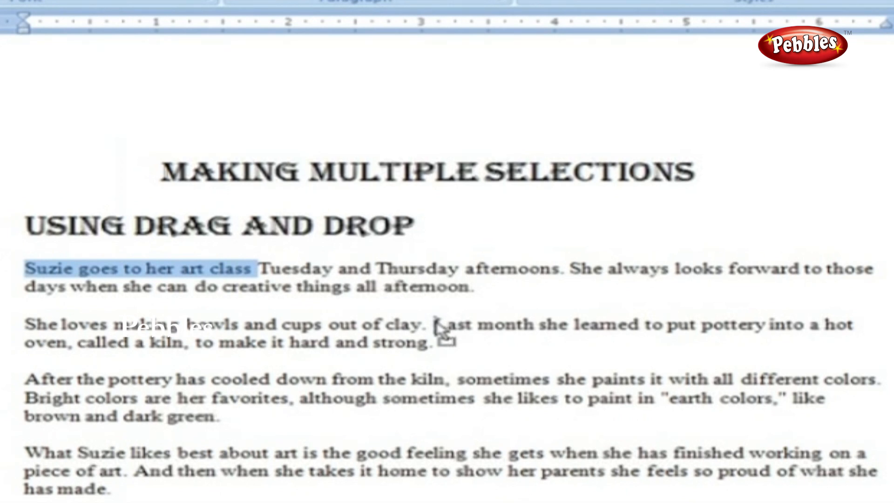
{"action": "left_click_drag", "start_coordinate": [438, 326], "coordinate": [438, 326]}
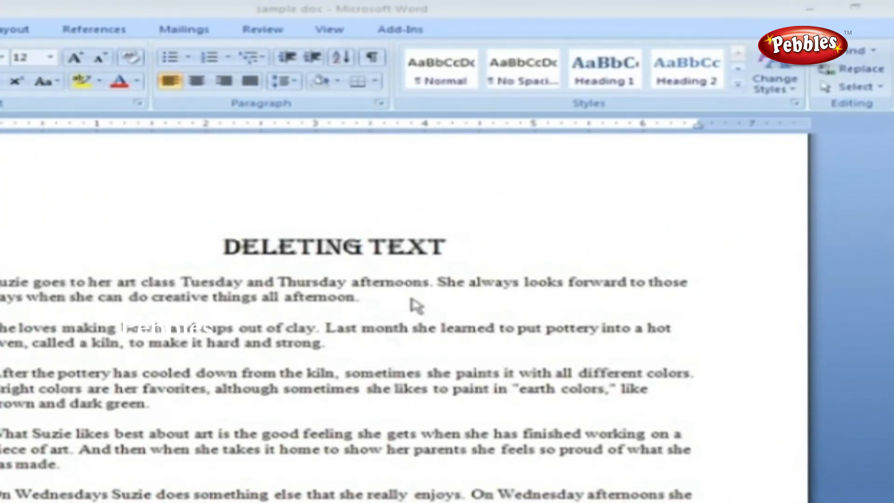
Step: Delete characters from the word 'afternoons' with Delete and Backspace
{"action": "double_click", "coordinate": [429, 280]}
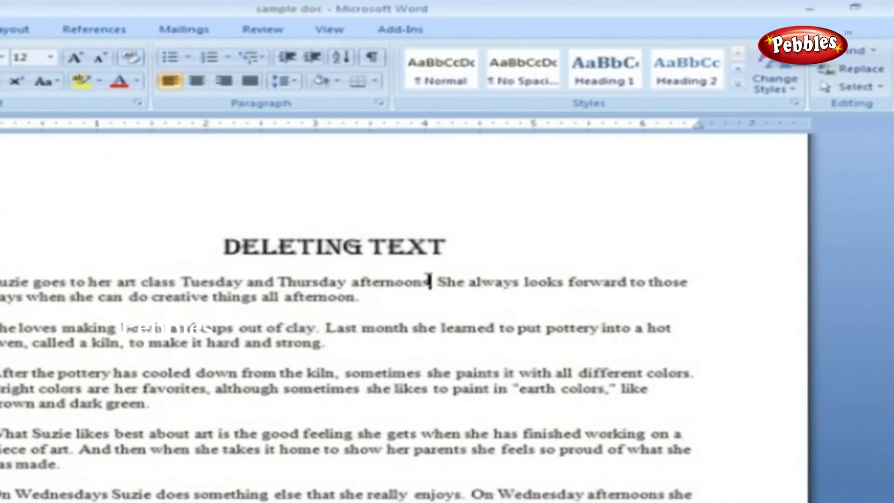
{"action": "key", "text": "Delete"}
{"action": "key", "text": "BackSpace"}
{"action": "key", "text": "BackSpace"}
{"action": "key", "text": "BackSpace"}
{"action": "key", "text": "BackSpace"}
{"action": "key", "text": "BackSpace"}
{"action": "key", "text": "BackSpace"}
{"action": "key", "text": "BackSpace"}
{"action": "key", "text": "BackSpace"}
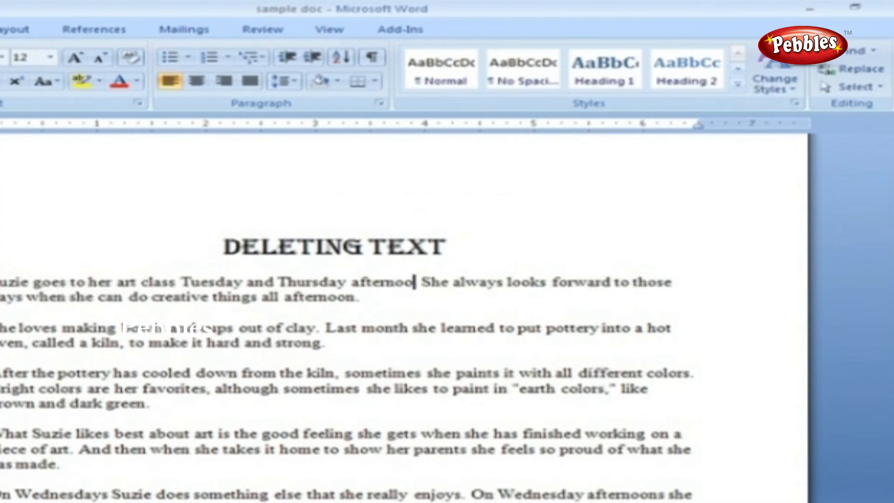
{"action": "key", "text": "BackSpace"}
{"action": "key", "text": "BackSpace"}
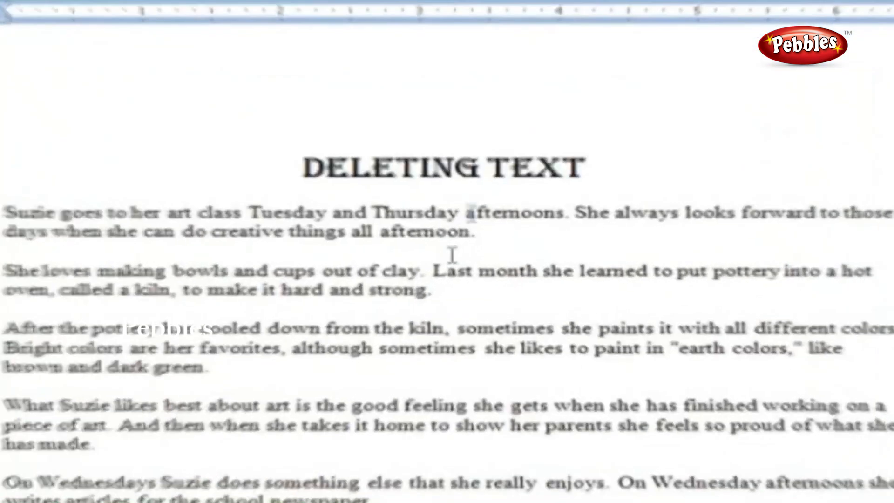
Step: Replace 'afternoons' with 'morning' and delete the paragraph about making bowls and cups
{"action": "left_click_drag", "start_coordinate": [463, 222], "coordinate": [540, 225]}
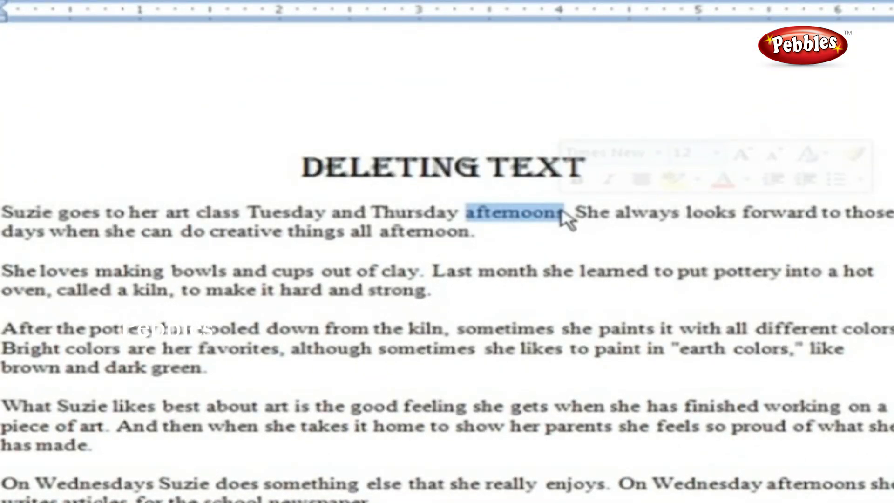
{"action": "type", "text": "morning"}
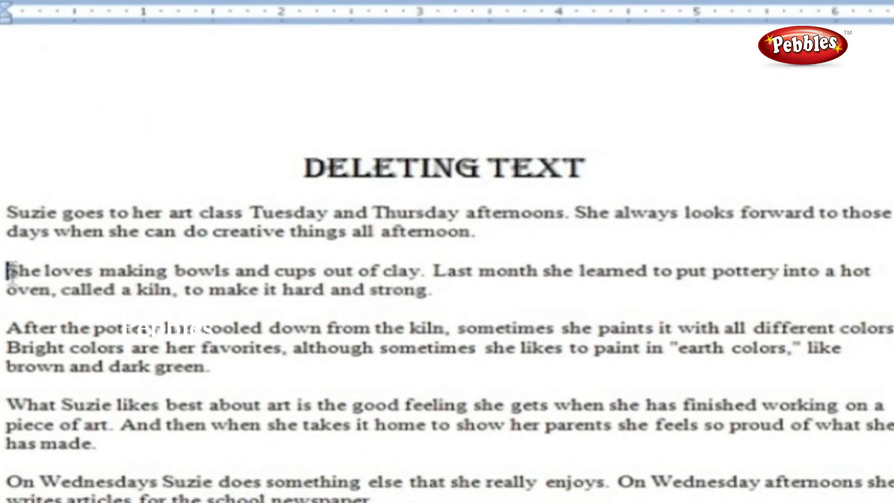
{"action": "left_click_drag", "start_coordinate": [8, 269], "coordinate": [457, 309]}
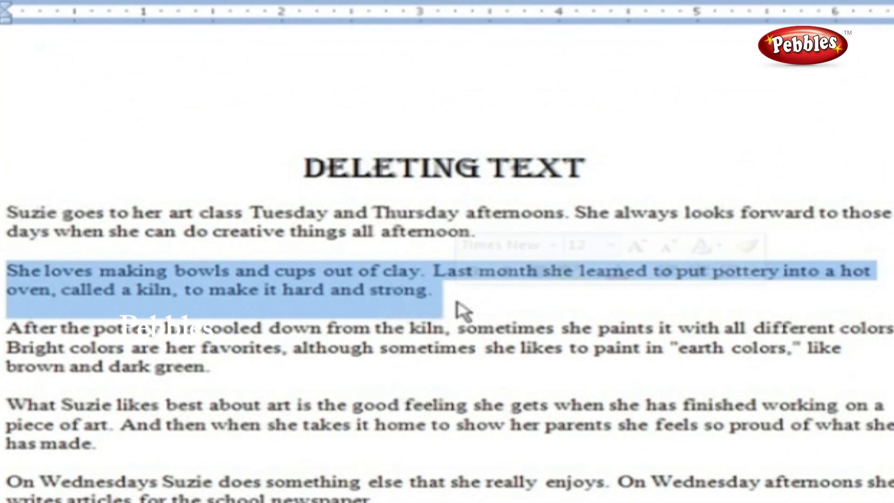
{"action": "key", "text": "Delete"}
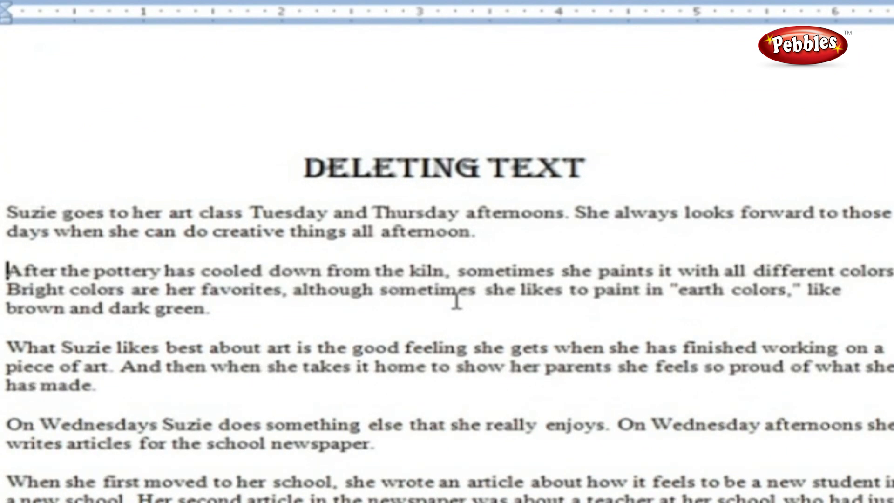